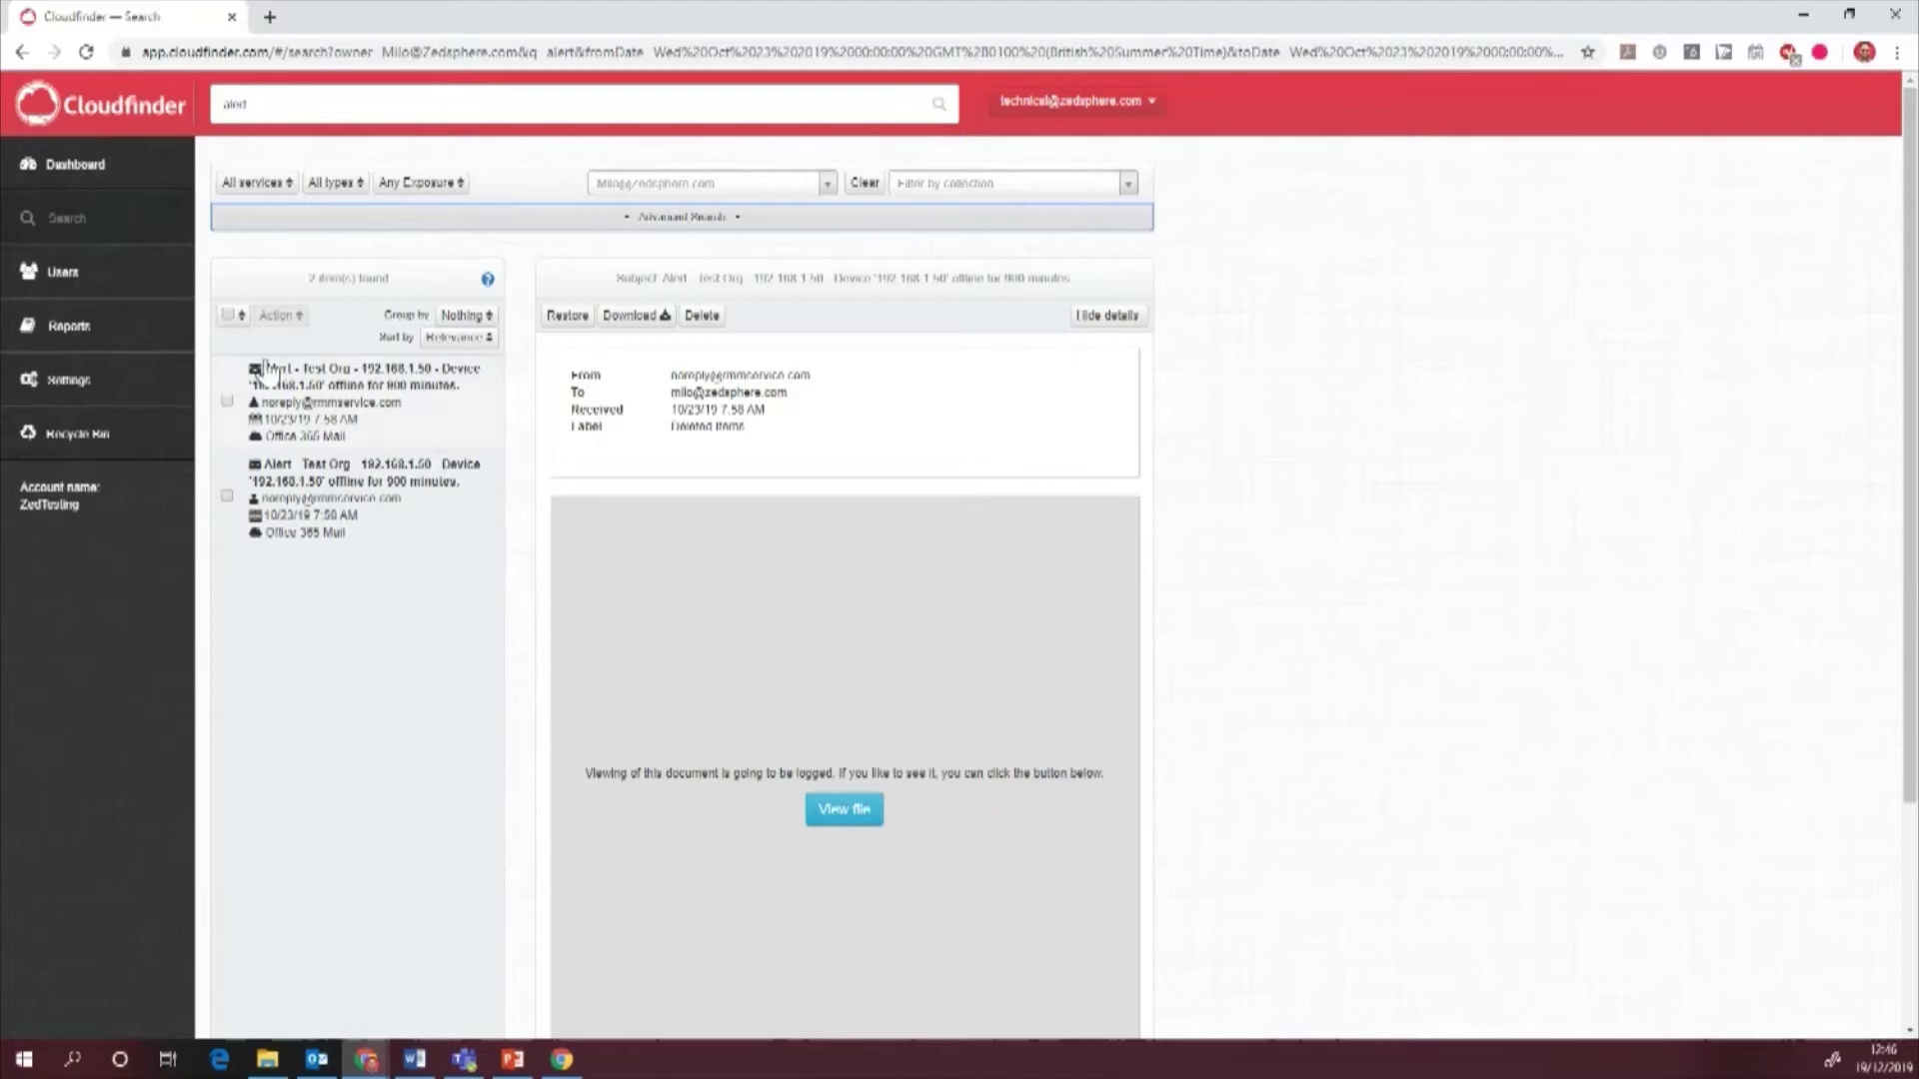
Select both alert emails on the page and start restoring them.
left_click(231, 318)
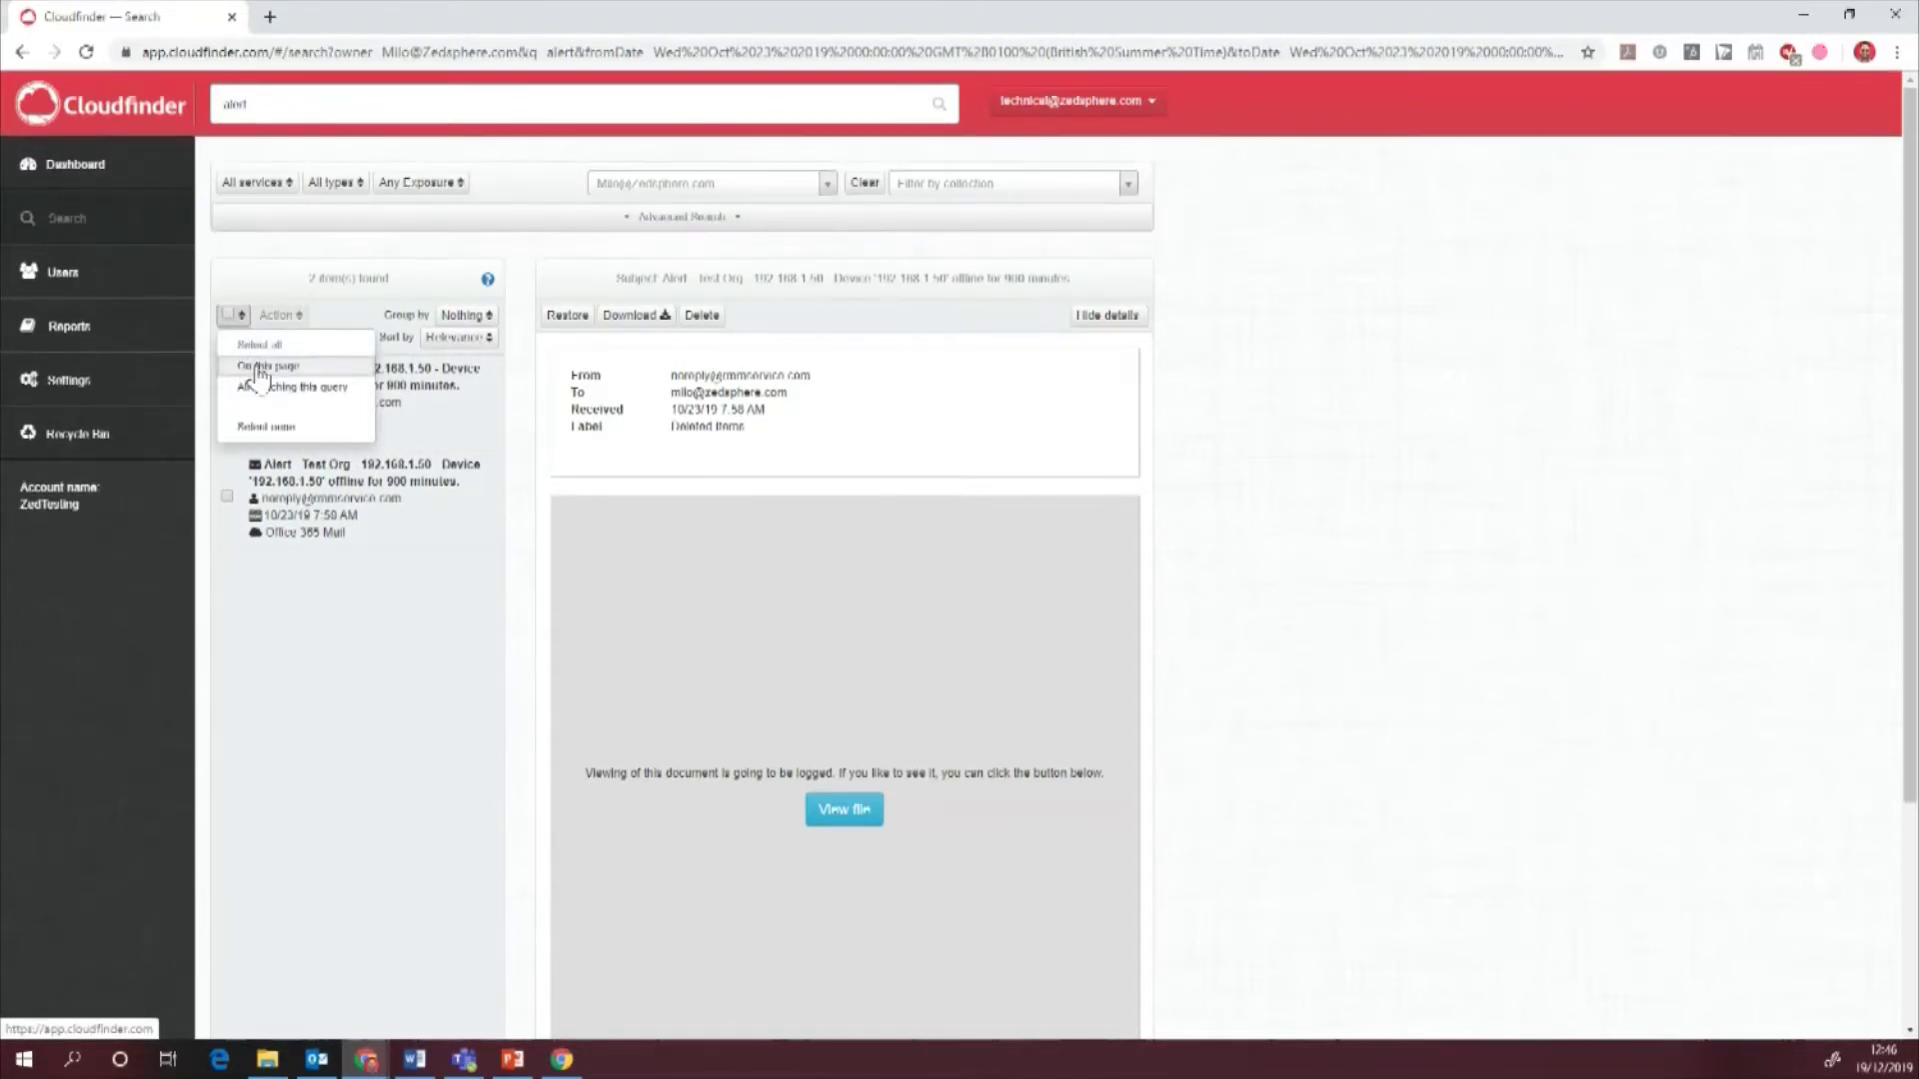
left_click(305, 370)
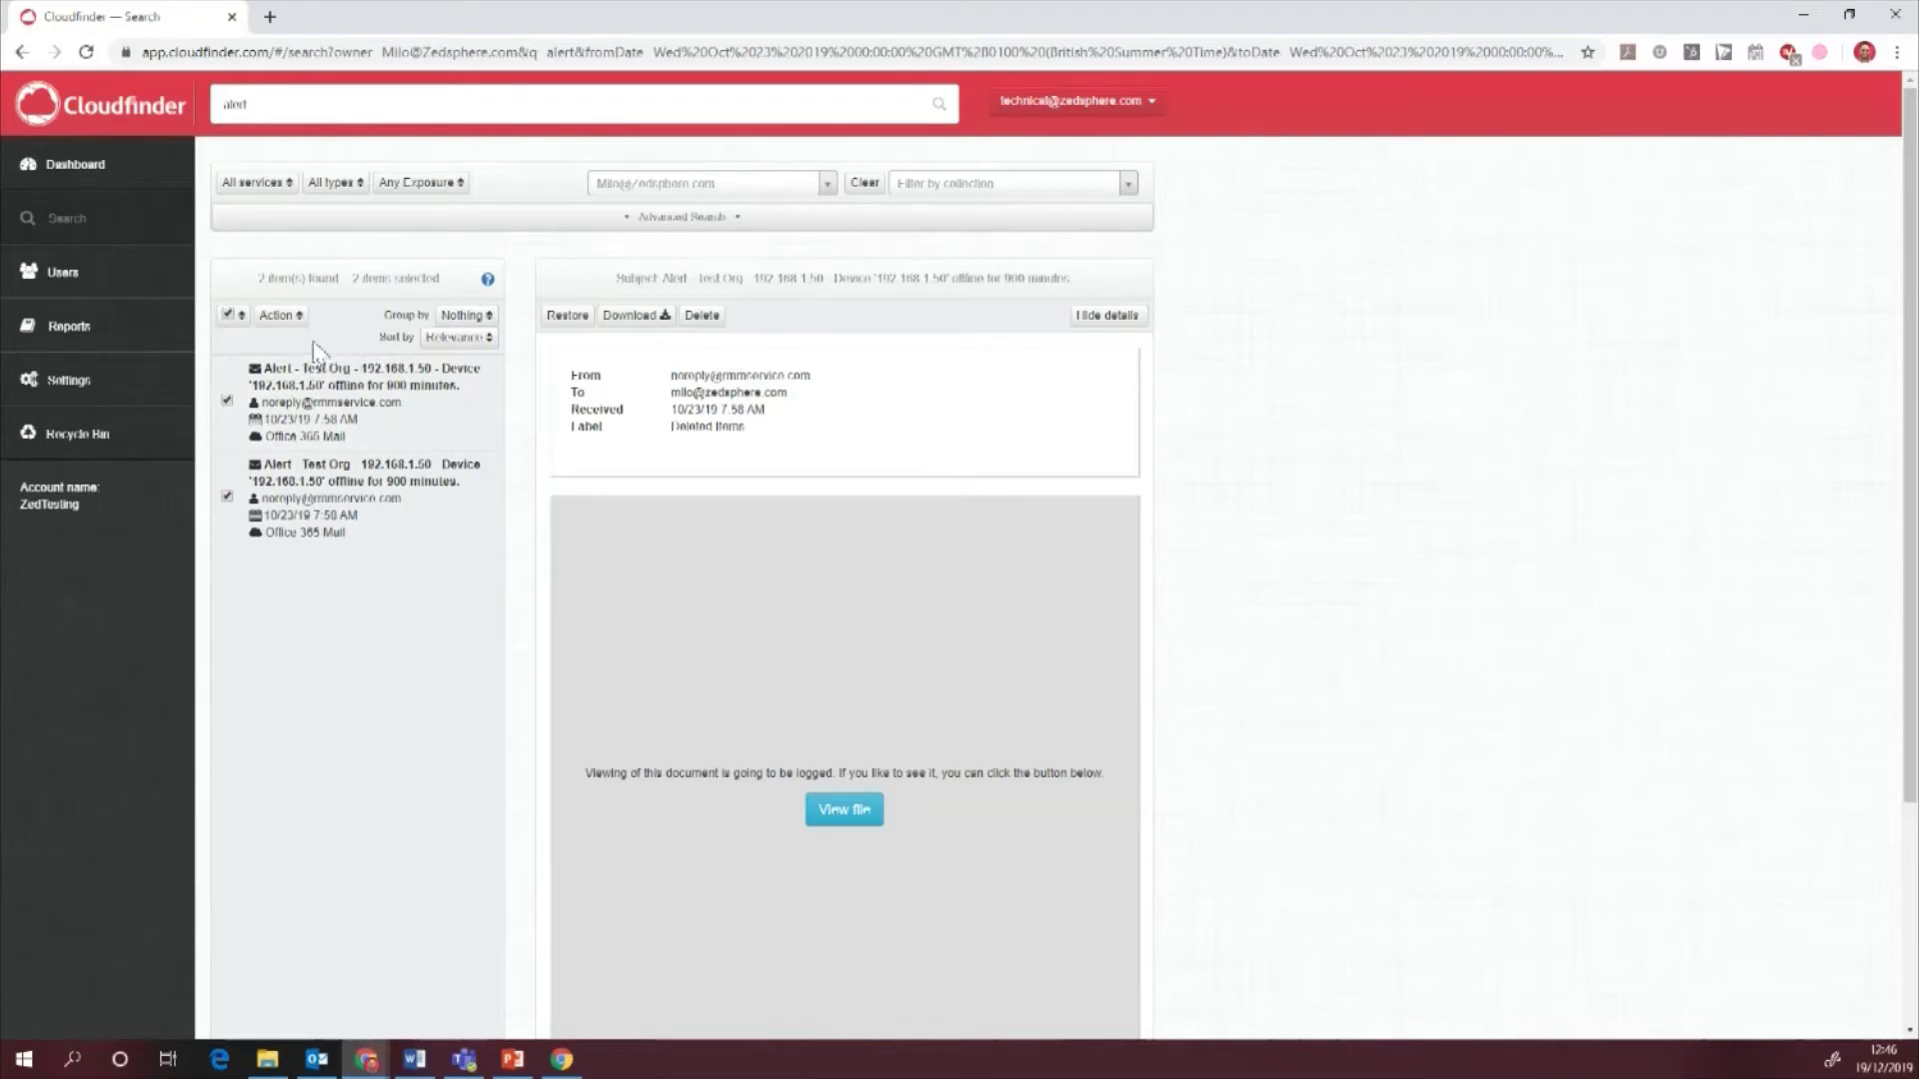
left_click(283, 318)
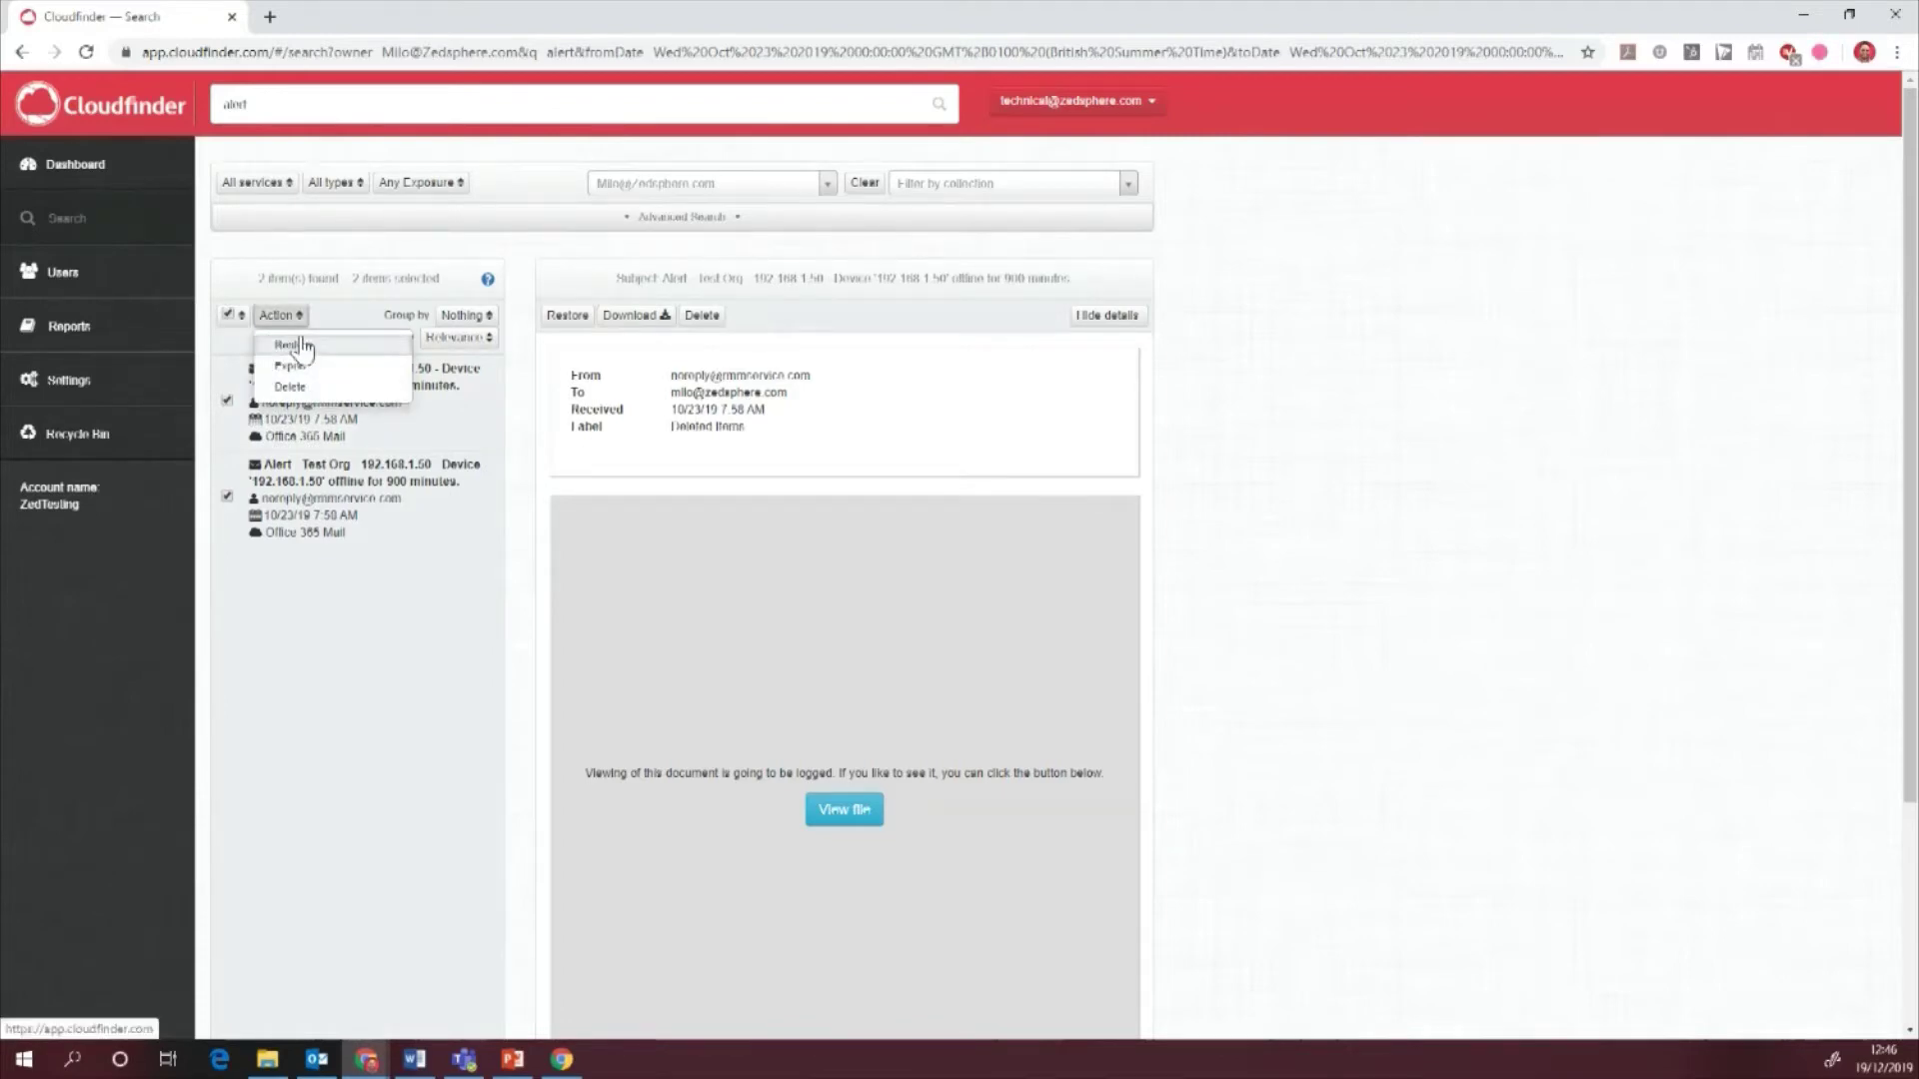
left_click(295, 345)
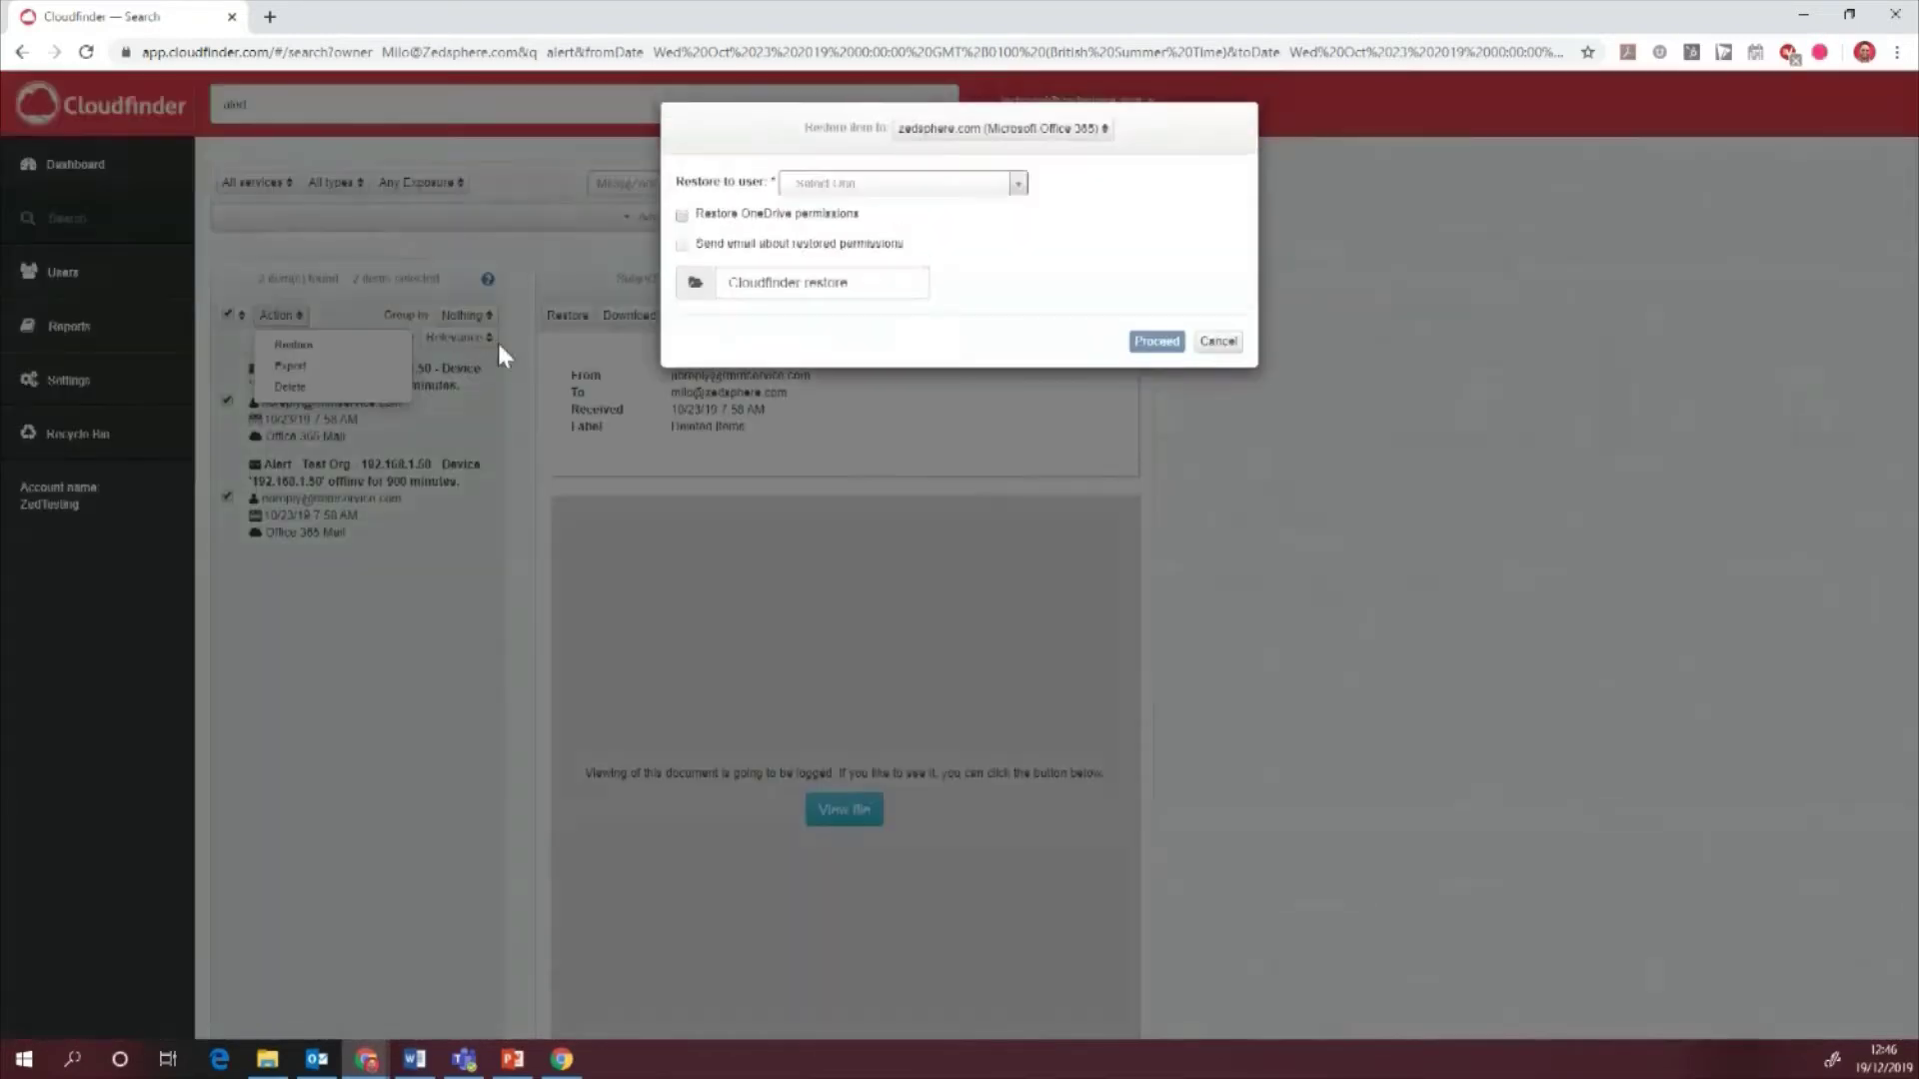
Keep zedsphere.com as the restore destination and search for a target user without choosing one.
left_click(1012, 130)
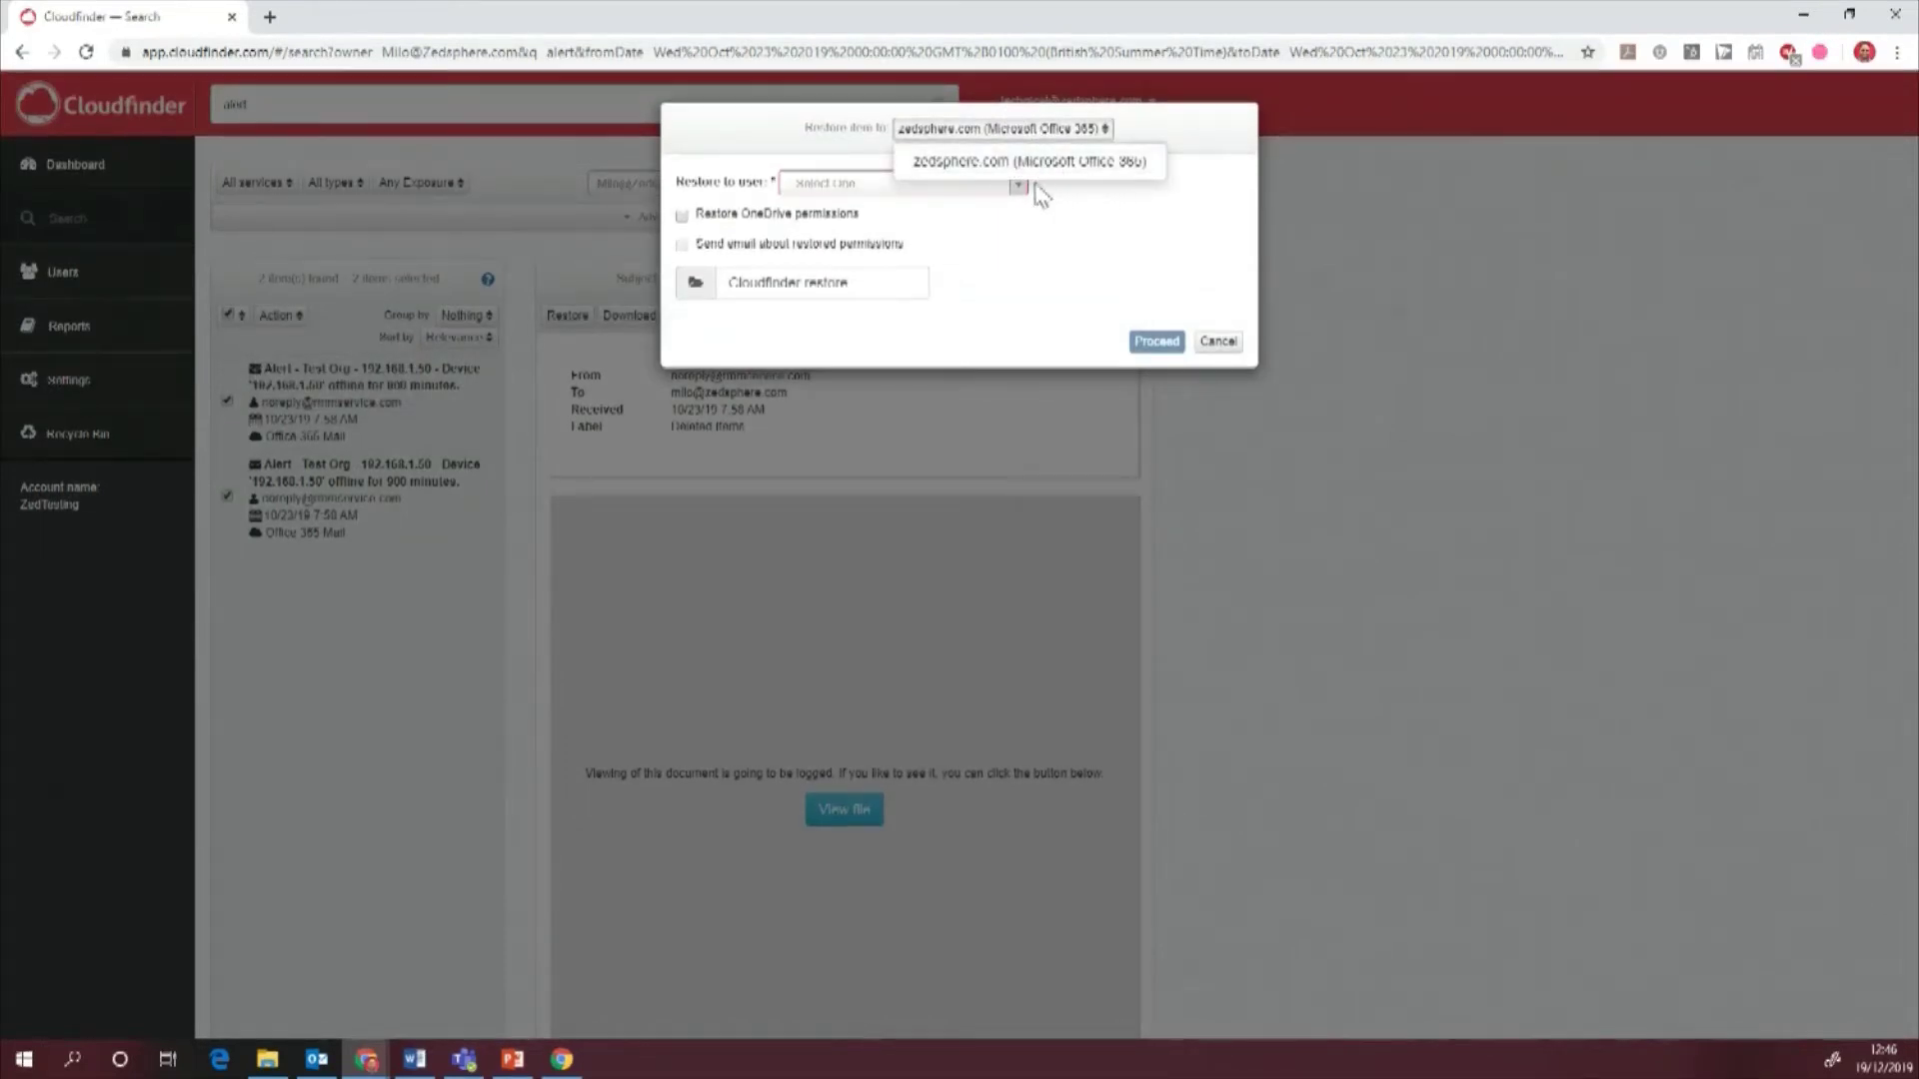
left_click(1113, 225)
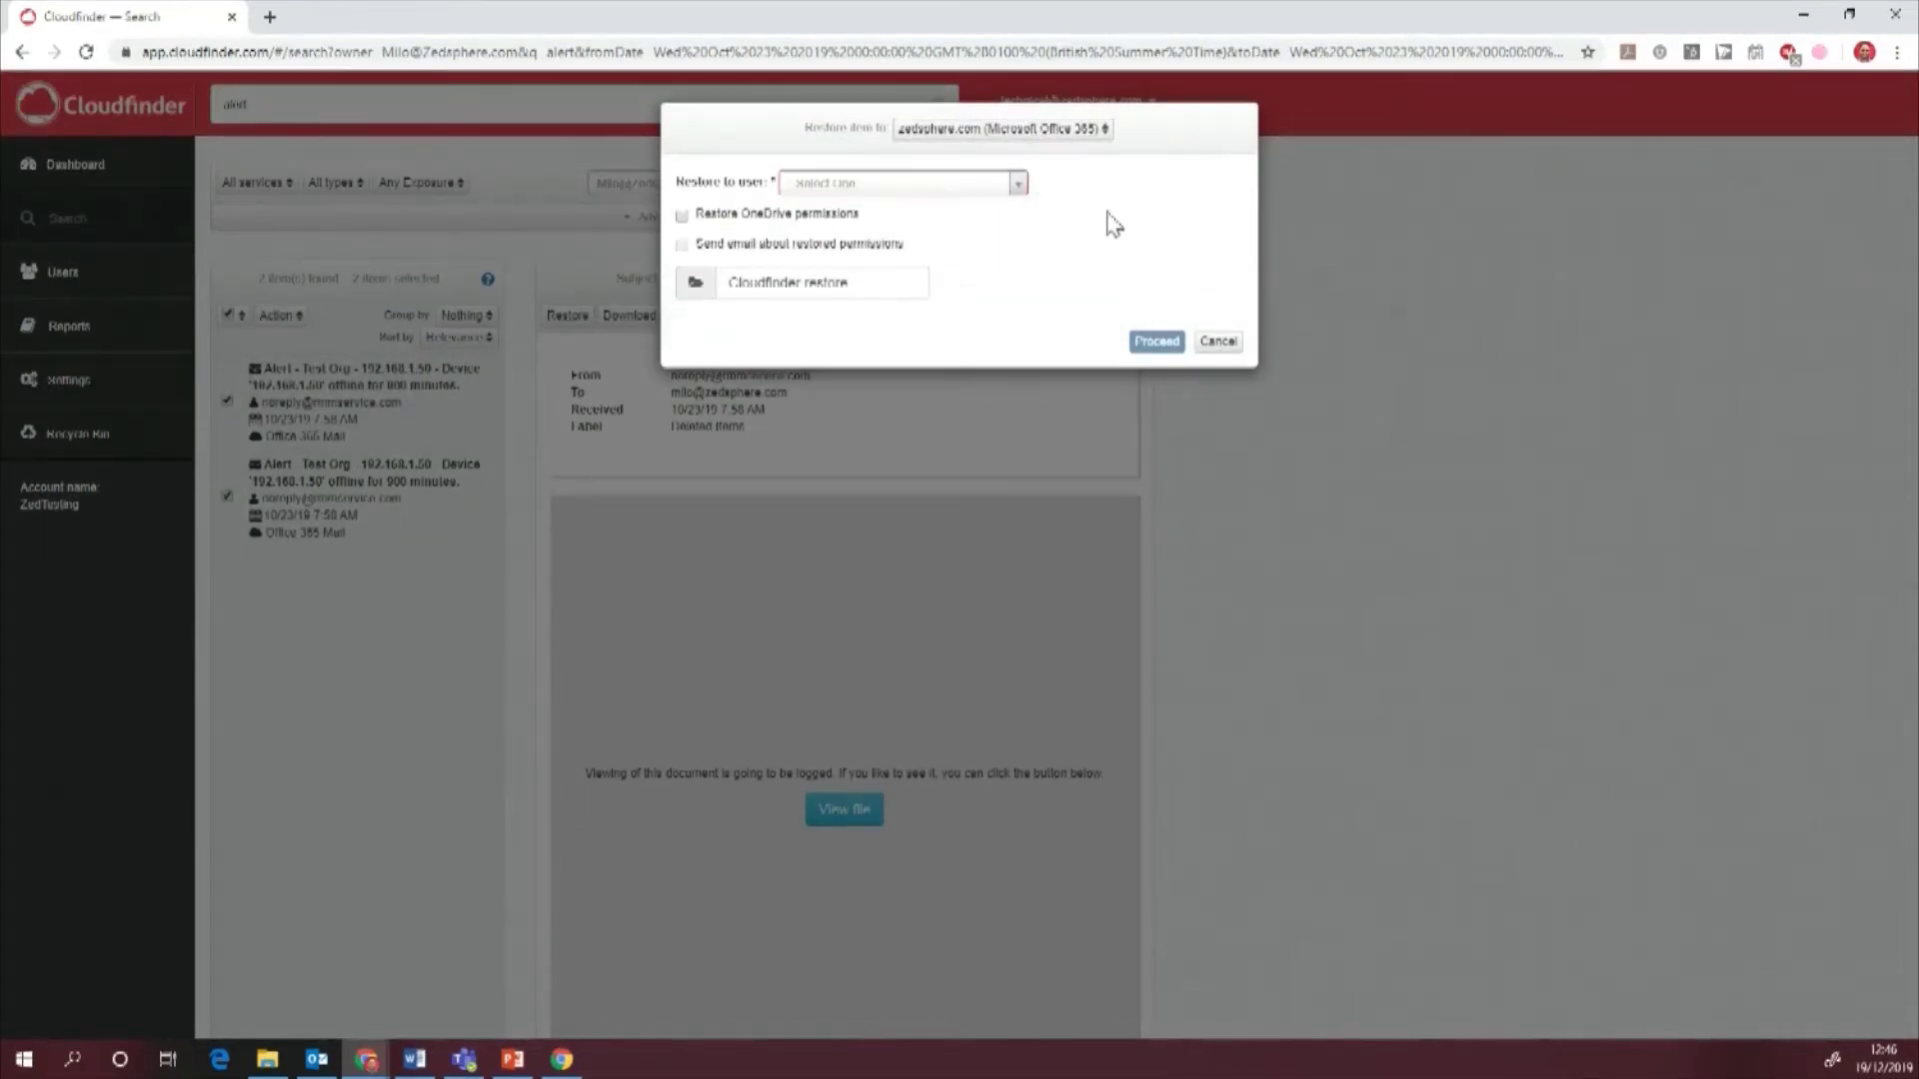
left_click(925, 190)
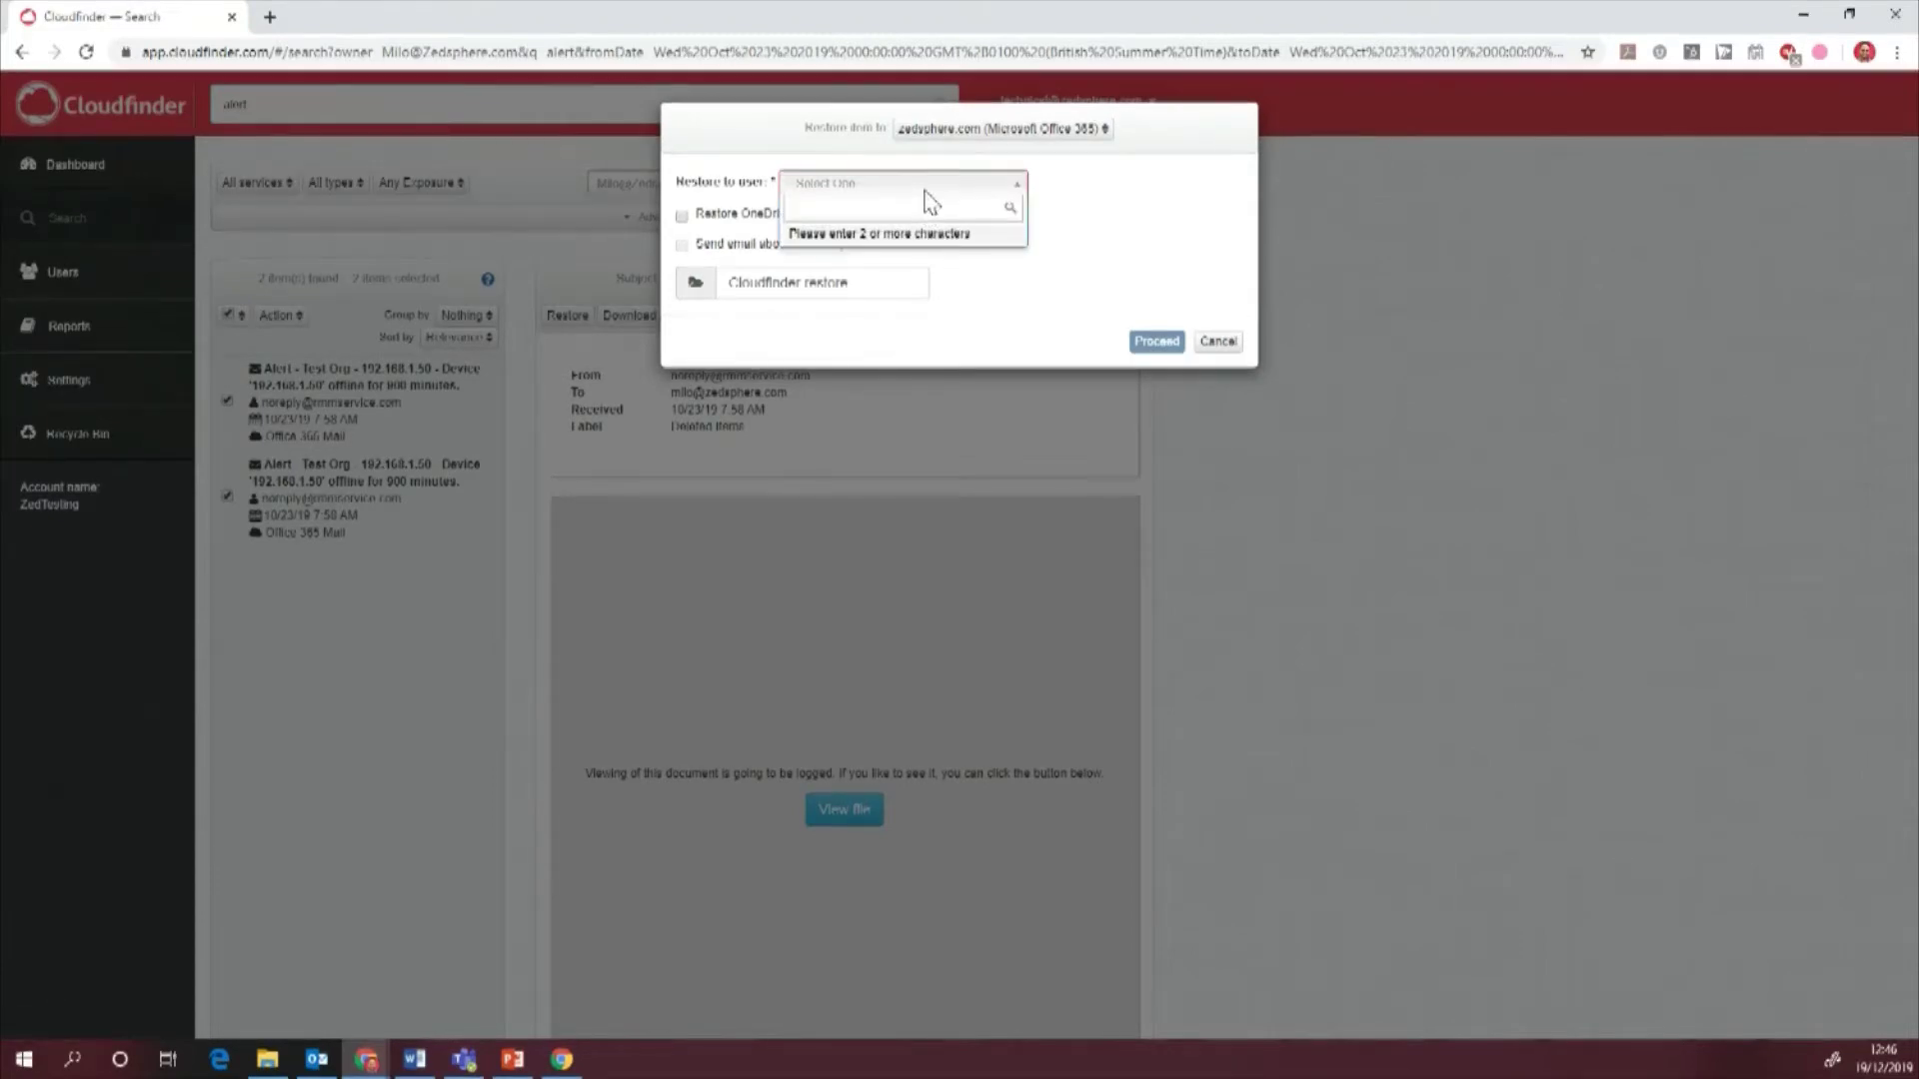
type("dun")
left_click(1189, 215)
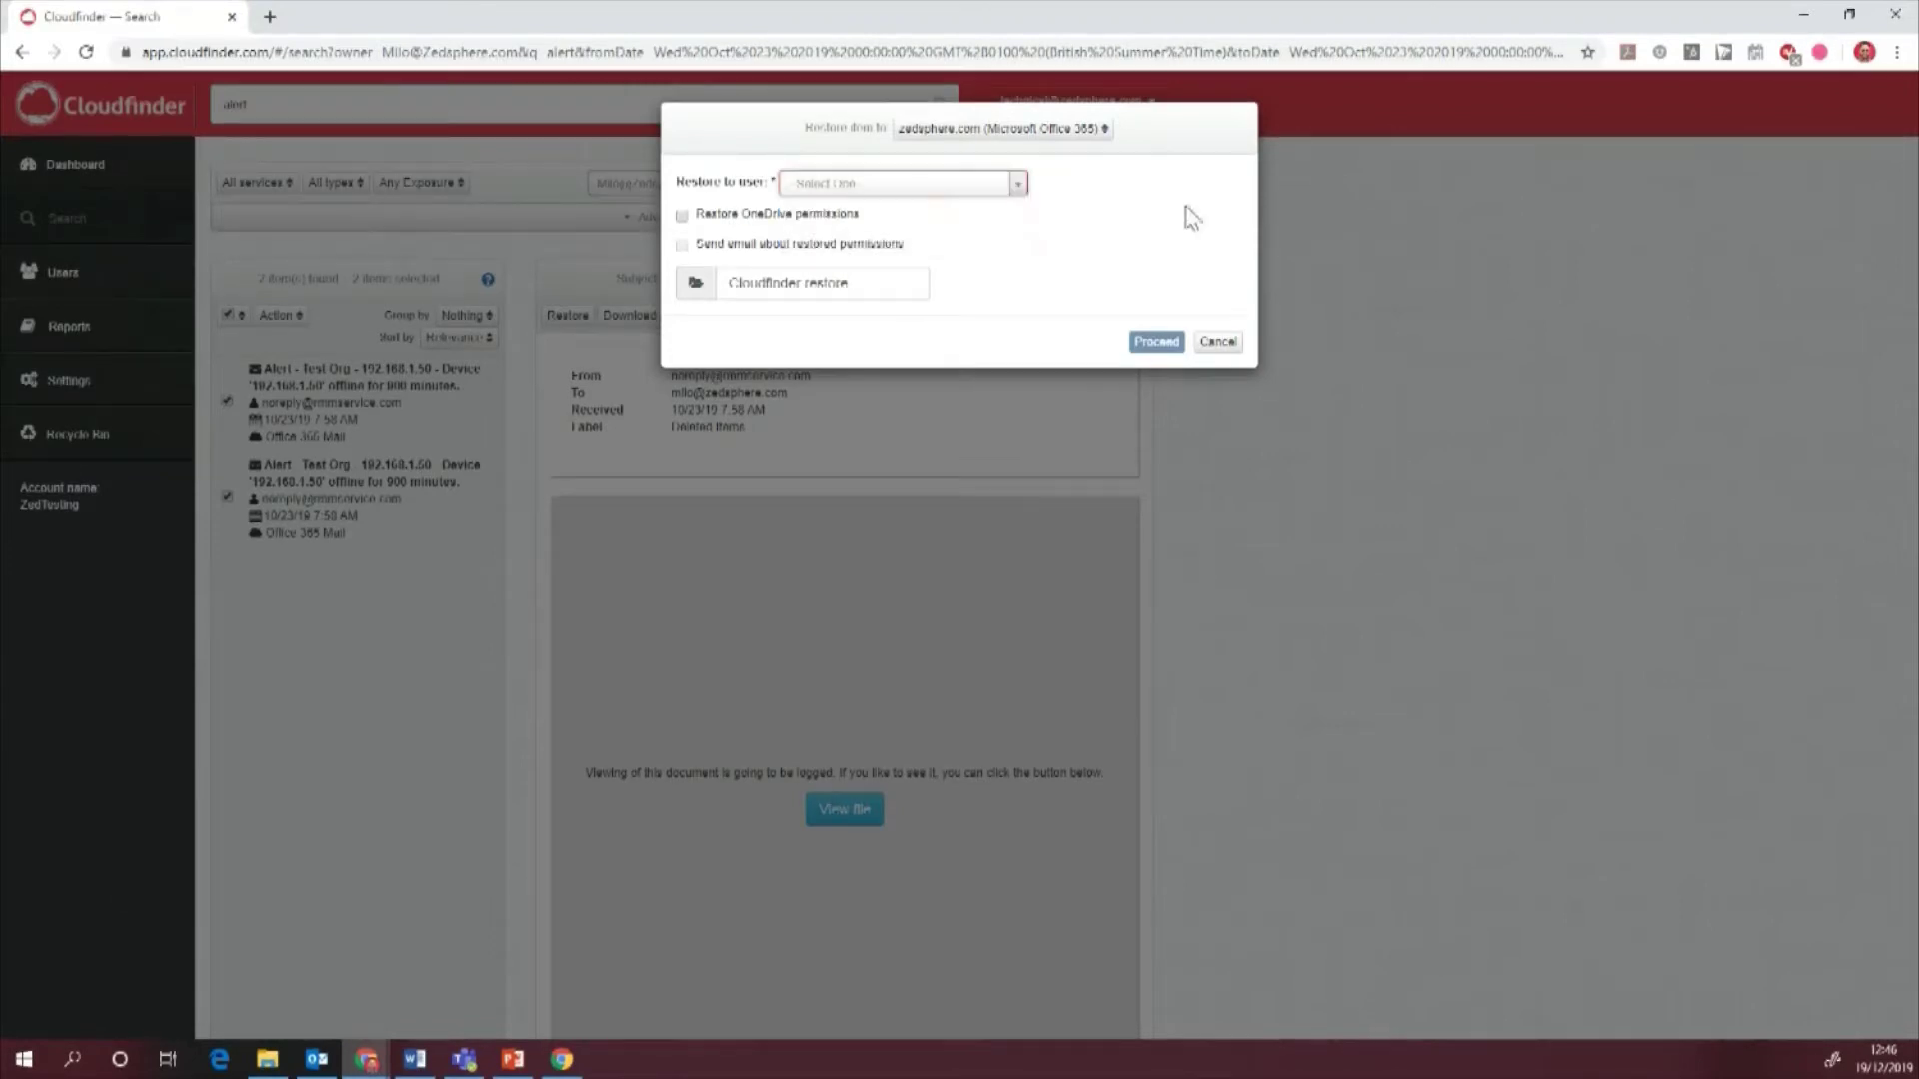
Enable OneDrive permissions restore and the permissions email, and rename the folder to 'Zedsphere restore'.
left_click(698, 217)
left_click(702, 250)
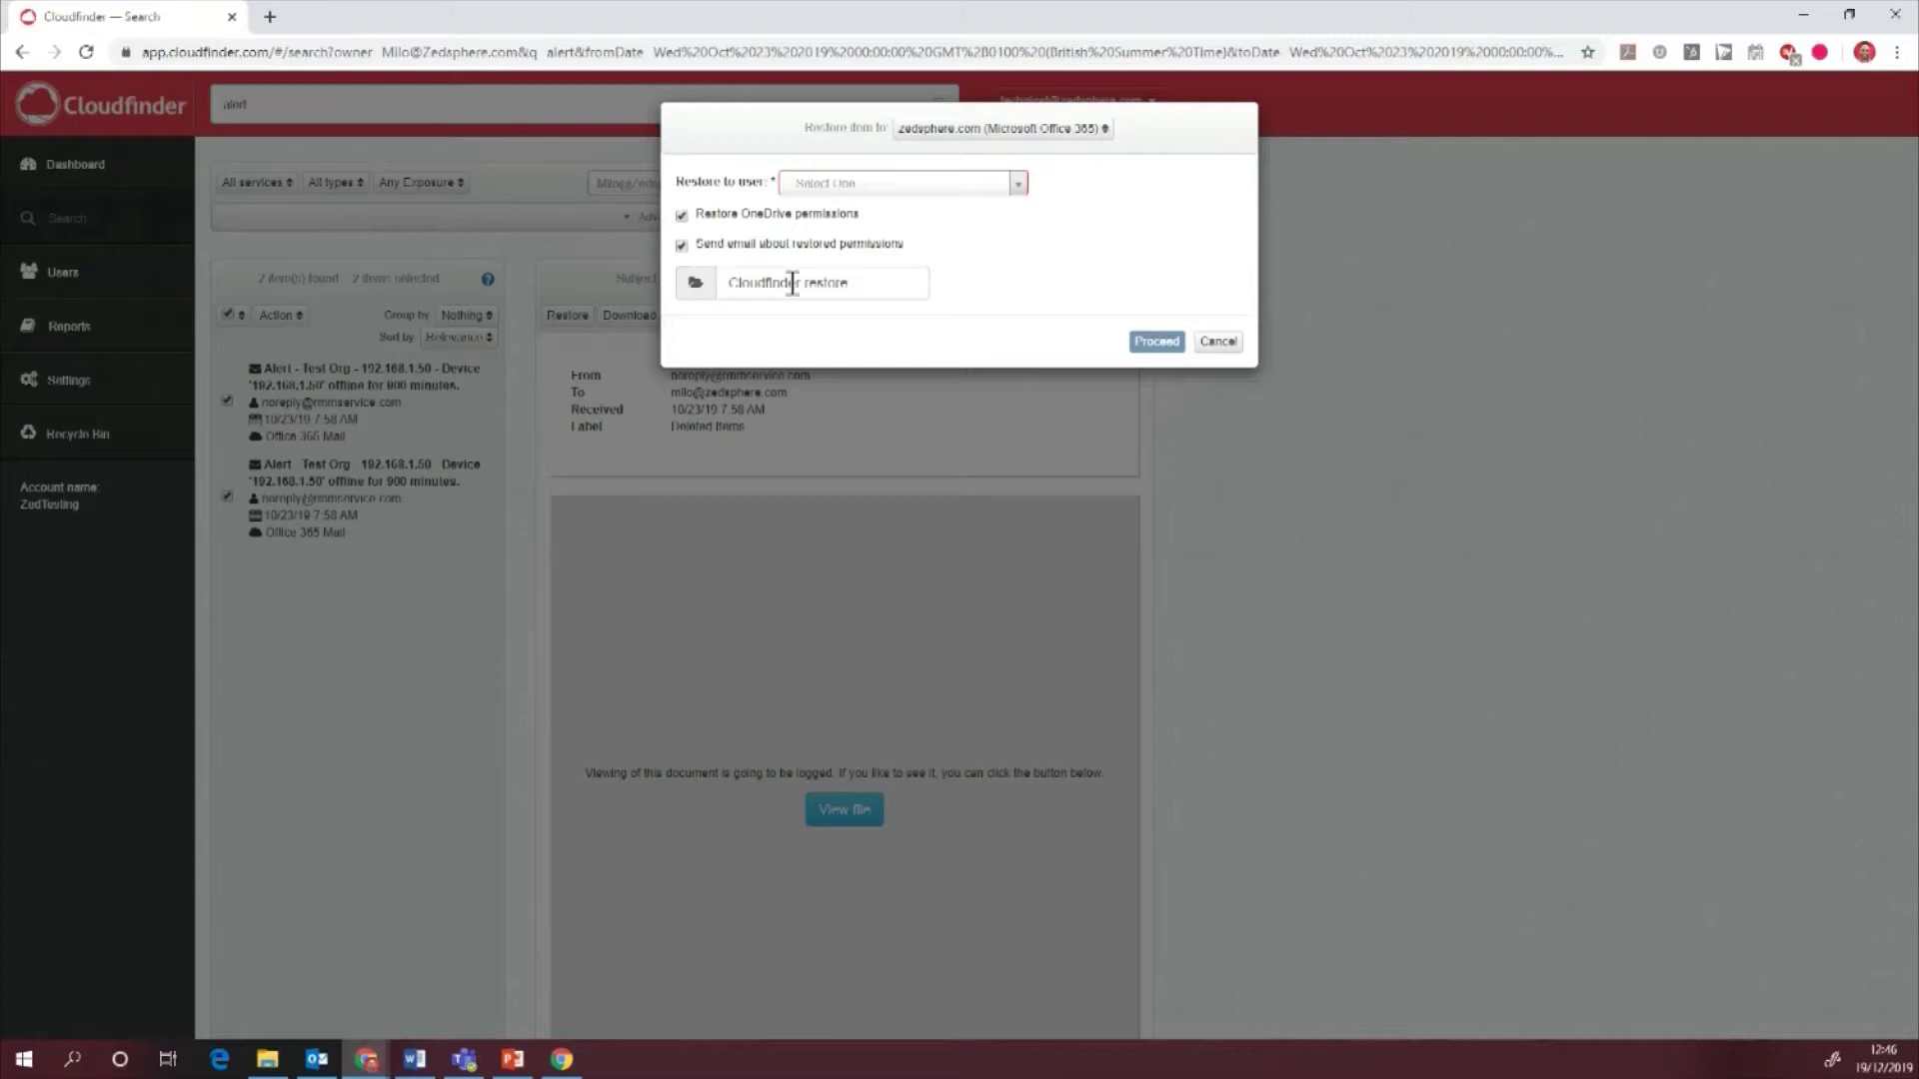
left_click_drag(802, 284, 728, 287)
type("Zedsphere")
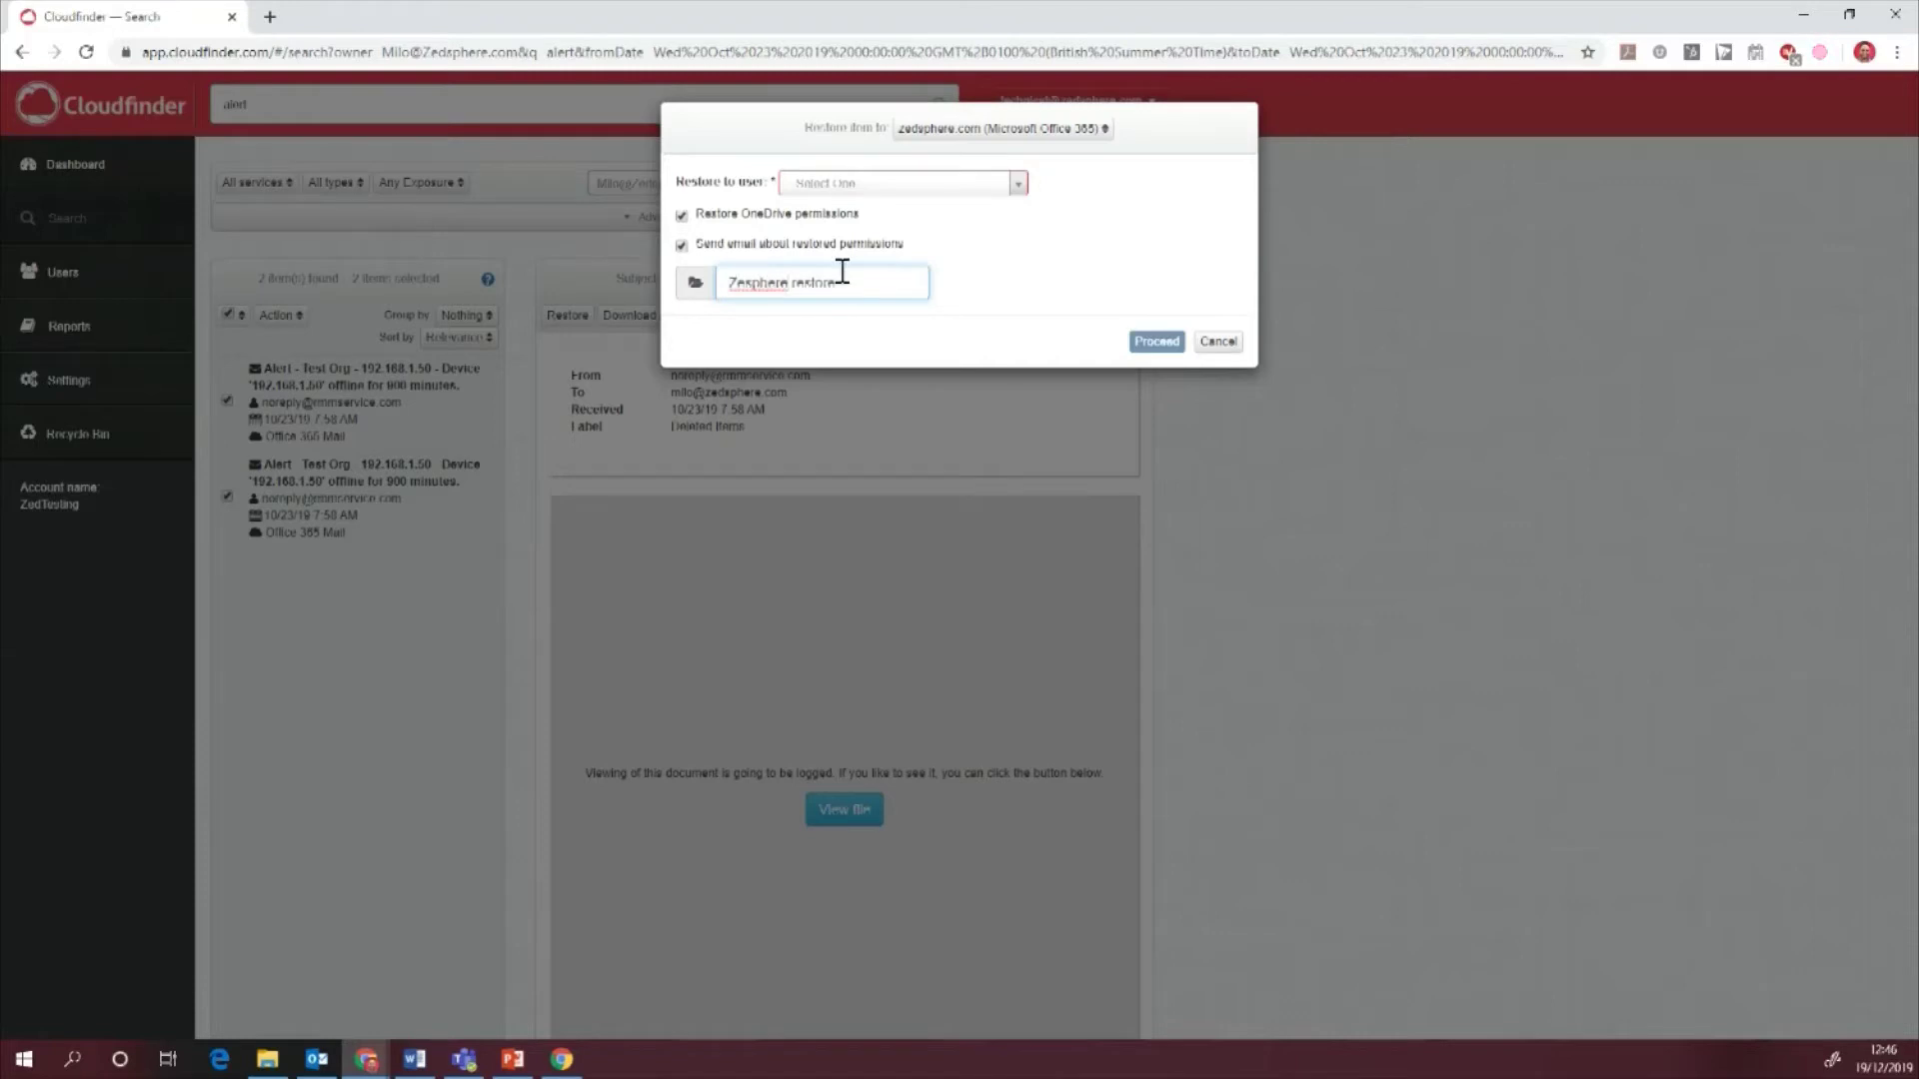
left_click(748, 287)
Correct the folder name to 'Zedsphere restore', then deselect both alert emails.
type("d")
left_click(865, 286)
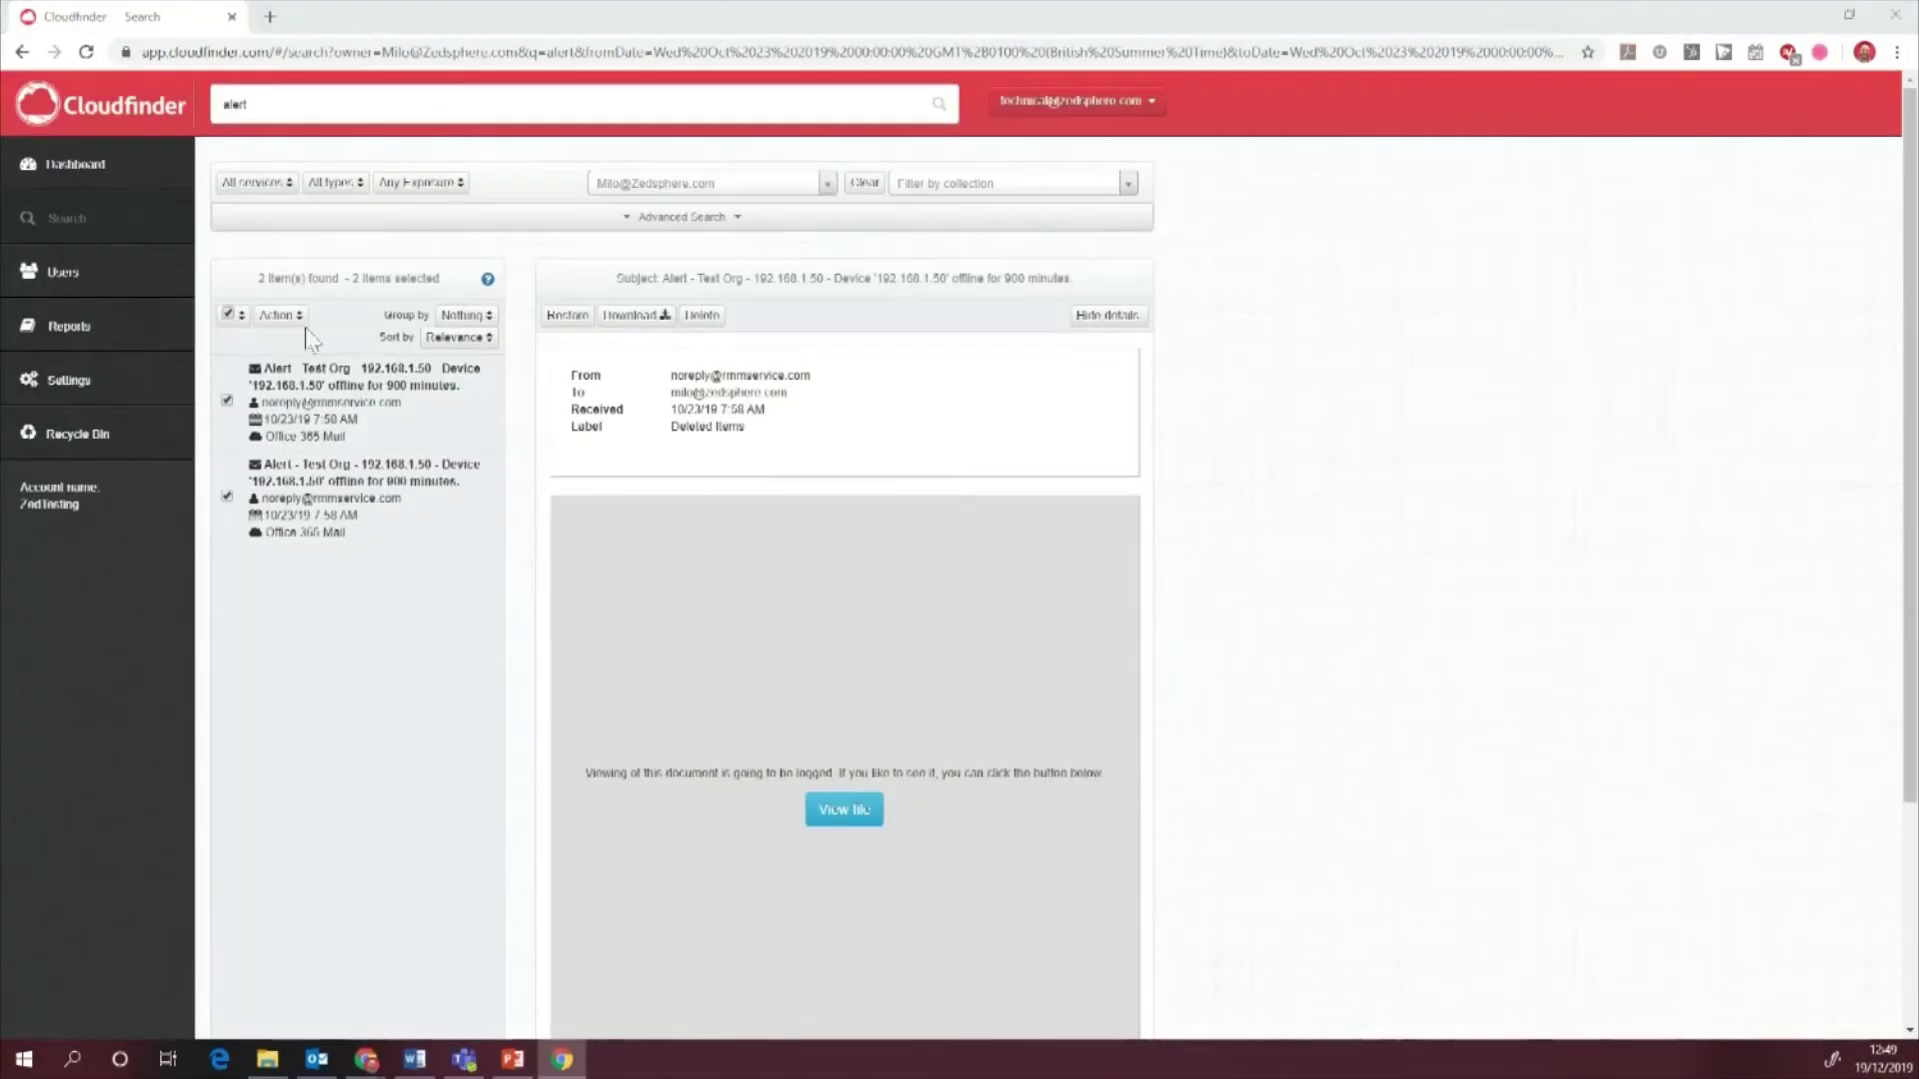
left_click(240, 315)
left_click(299, 428)
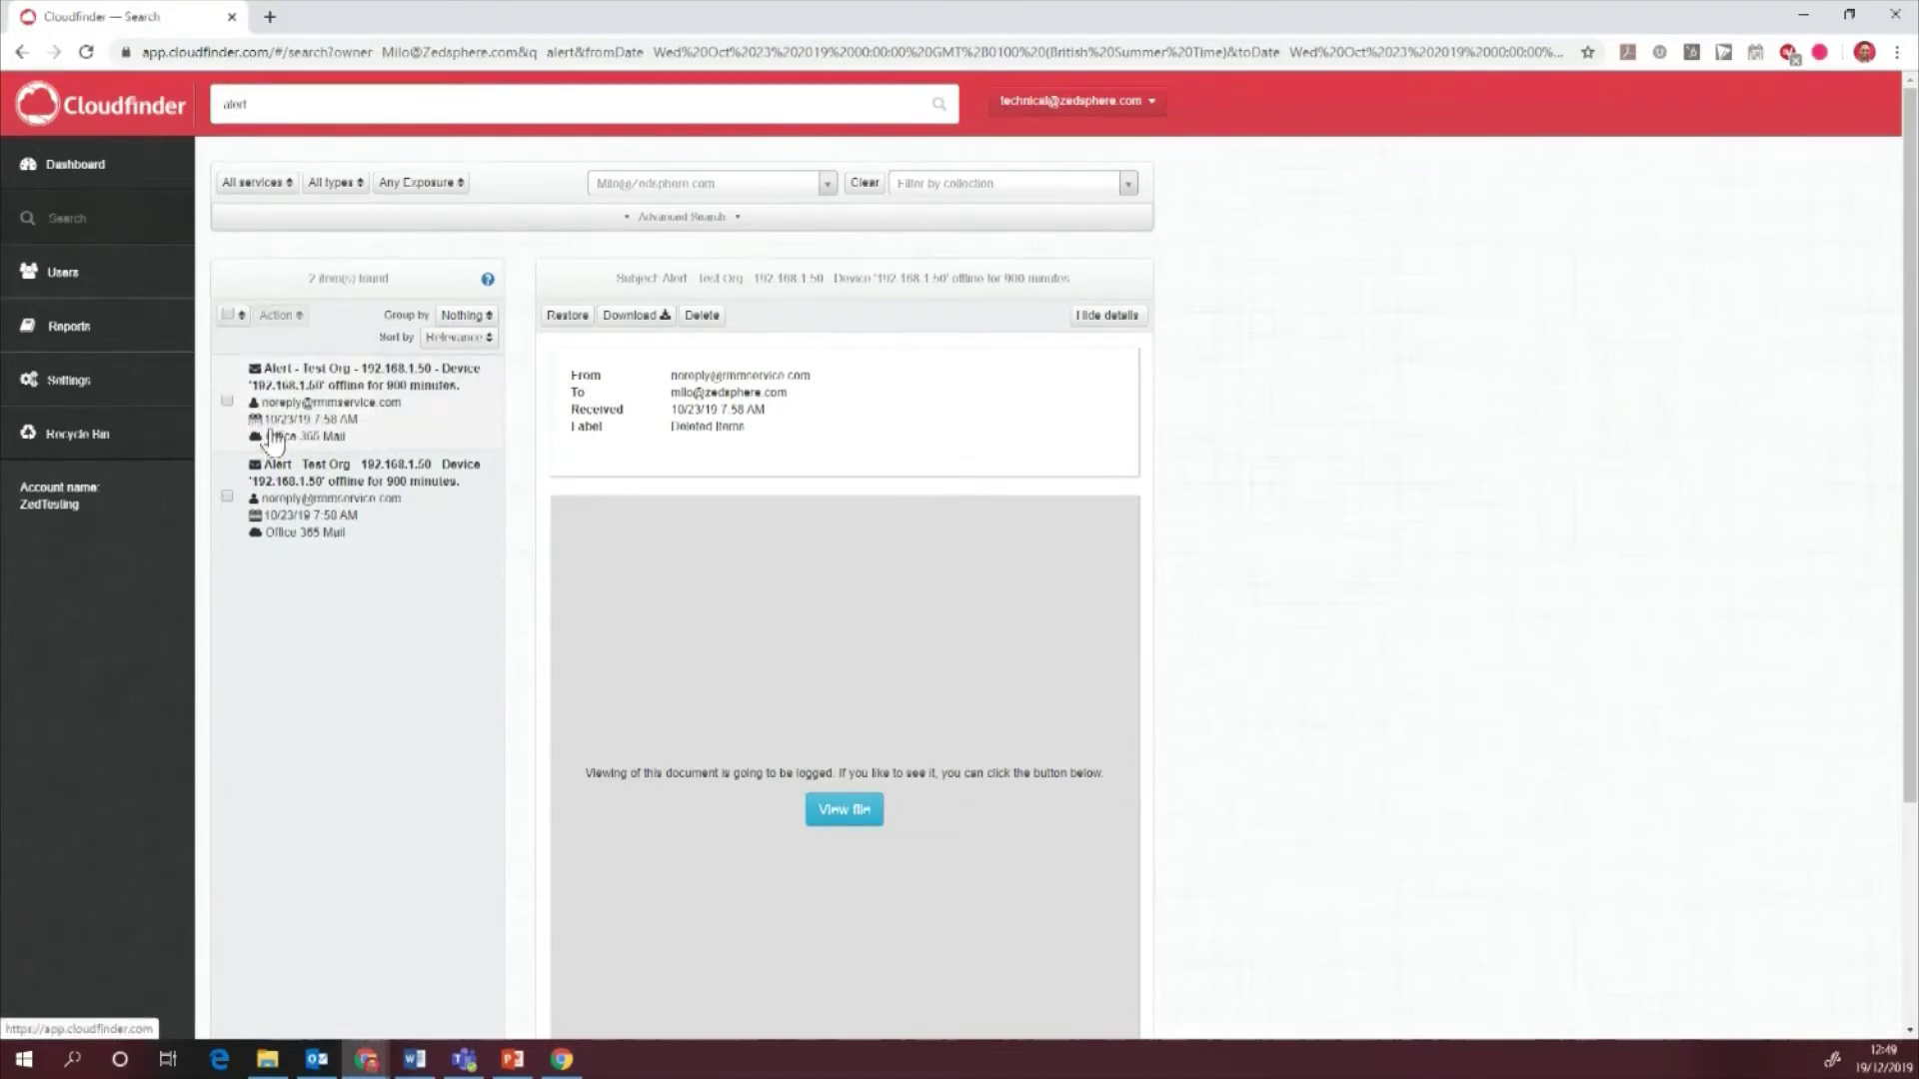
Start restoring the first alert email alone with OneDrive permissions and the permissions email enabled.
left_click(392, 406)
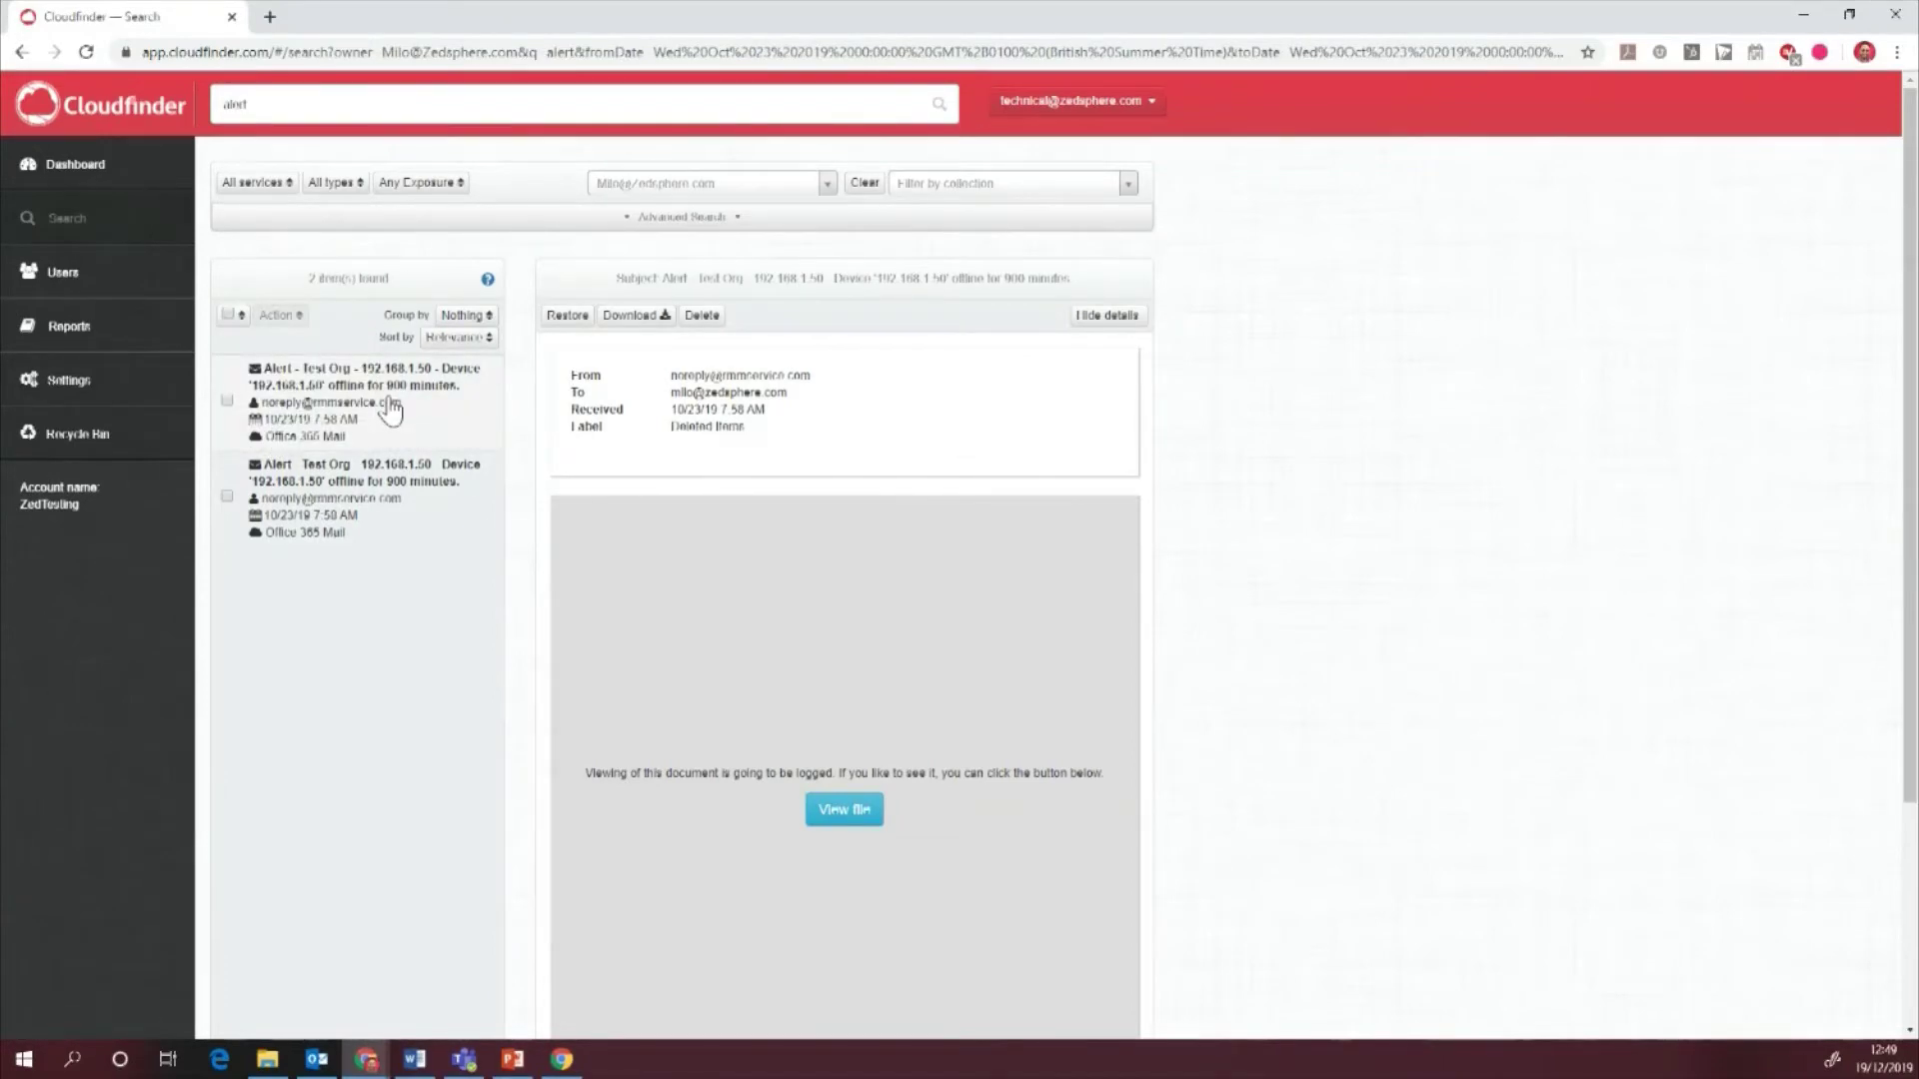
left_click(567, 315)
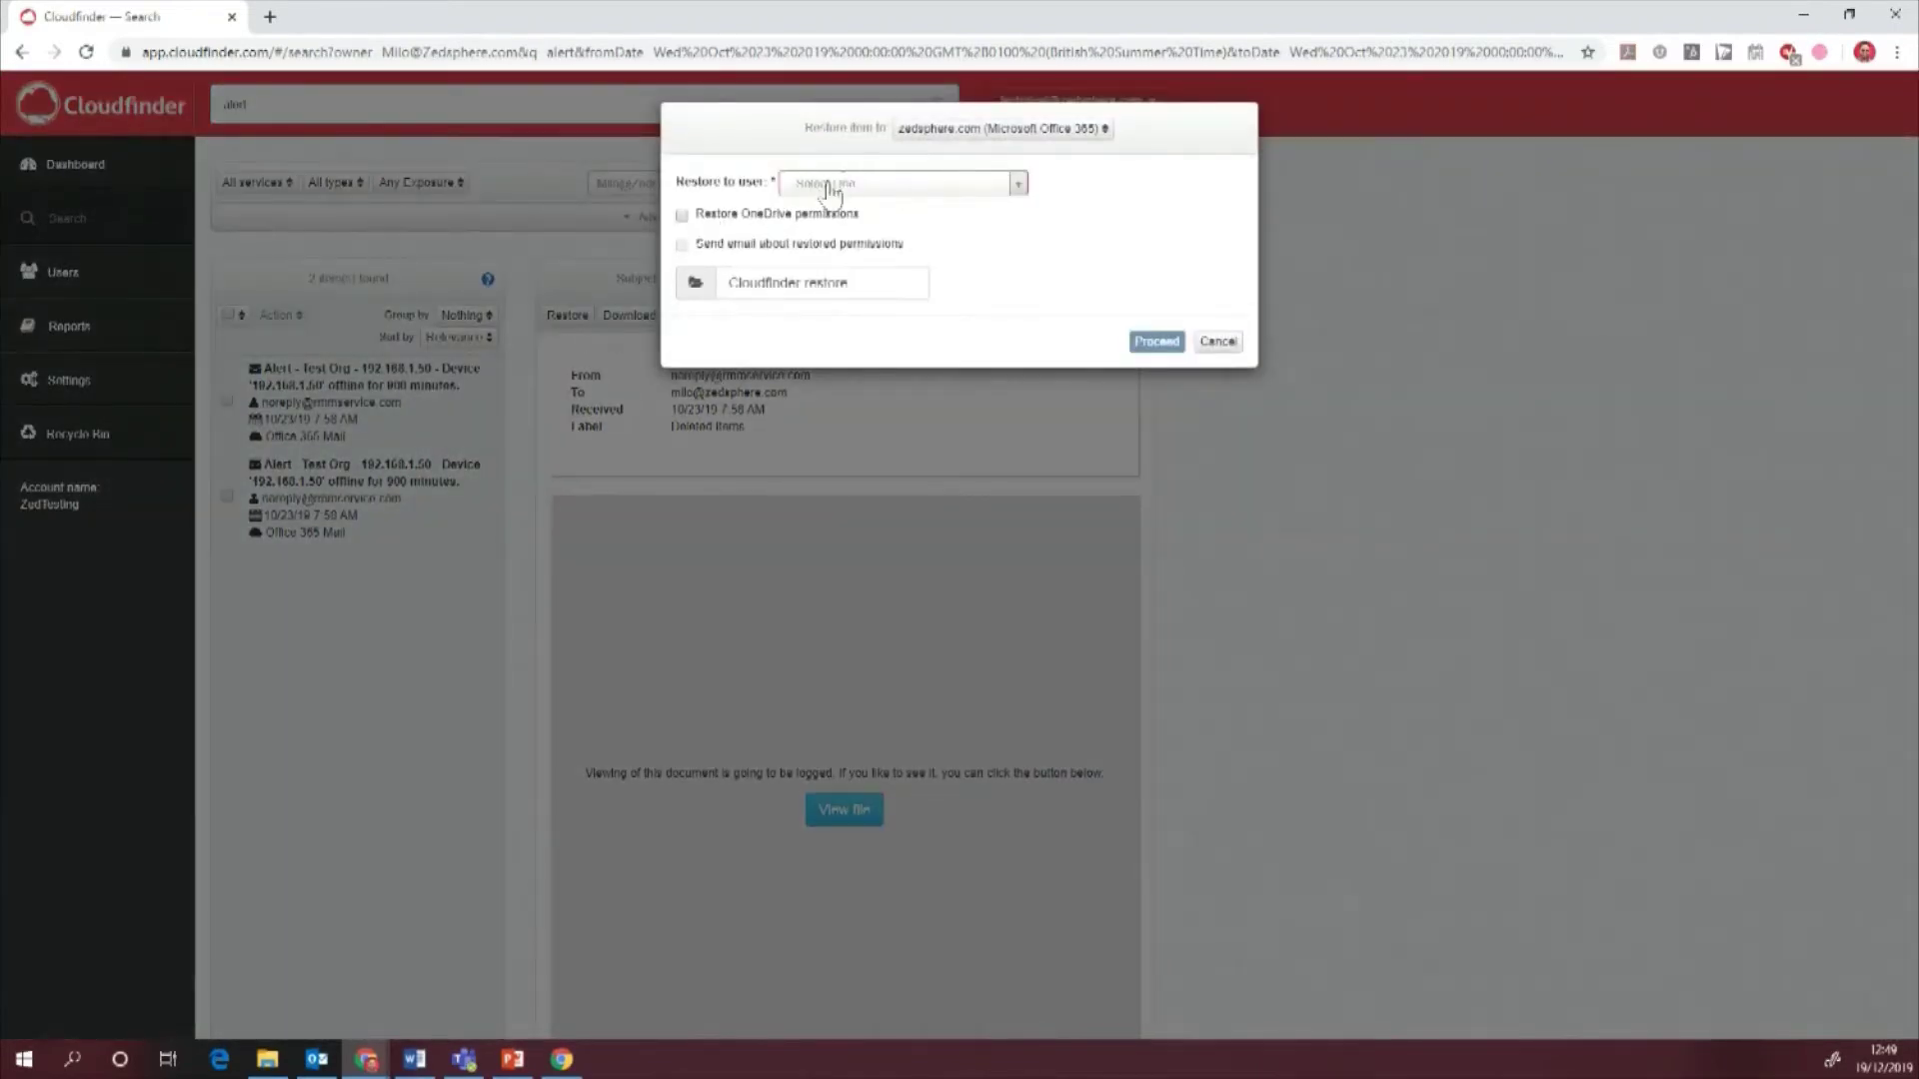
left_click(685, 217)
left_click(685, 246)
Rename the restore folder to 'Zedsphere restore'.
double_click(797, 283)
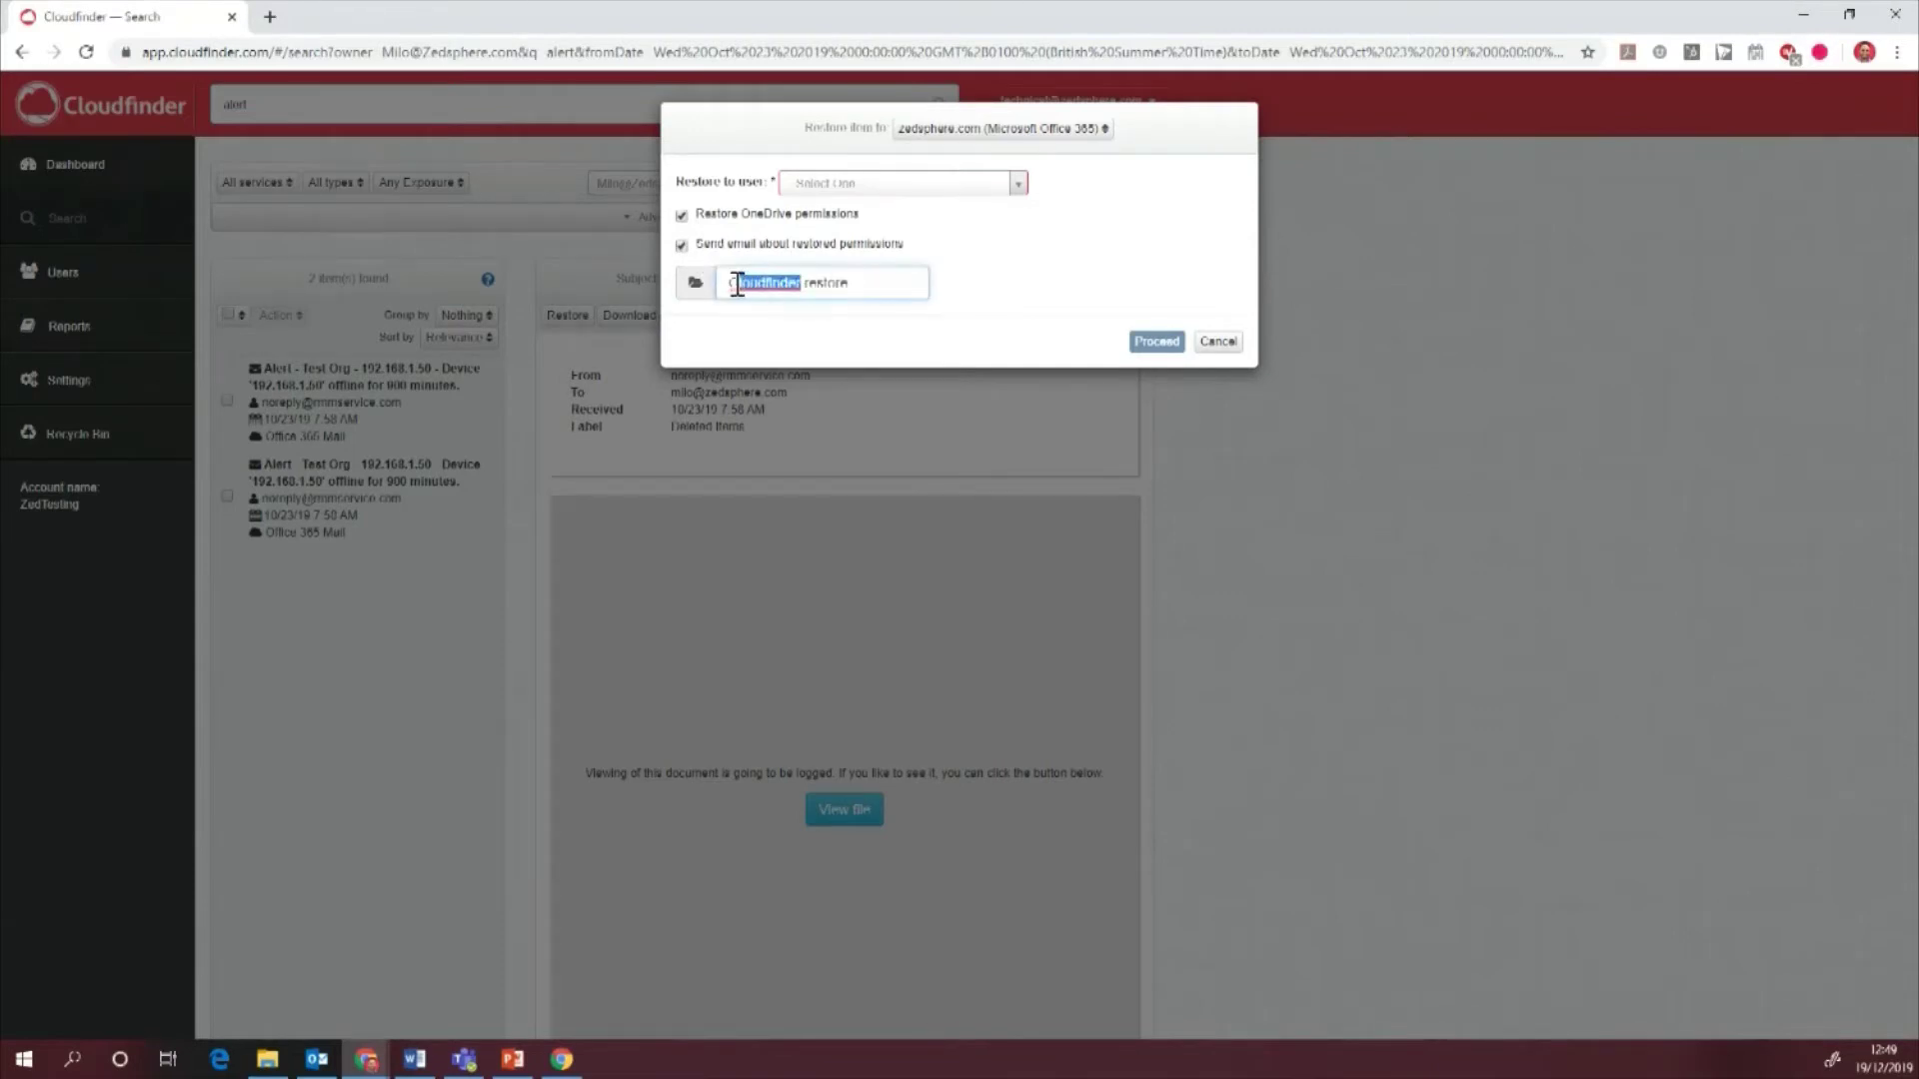
type("Zeds")
key("BackSpace")
key("BackSpace")
key("BackSpace")
type("edsphere")
Search for a target user by name, then cancel the single-email restore.
left_click(1015, 186)
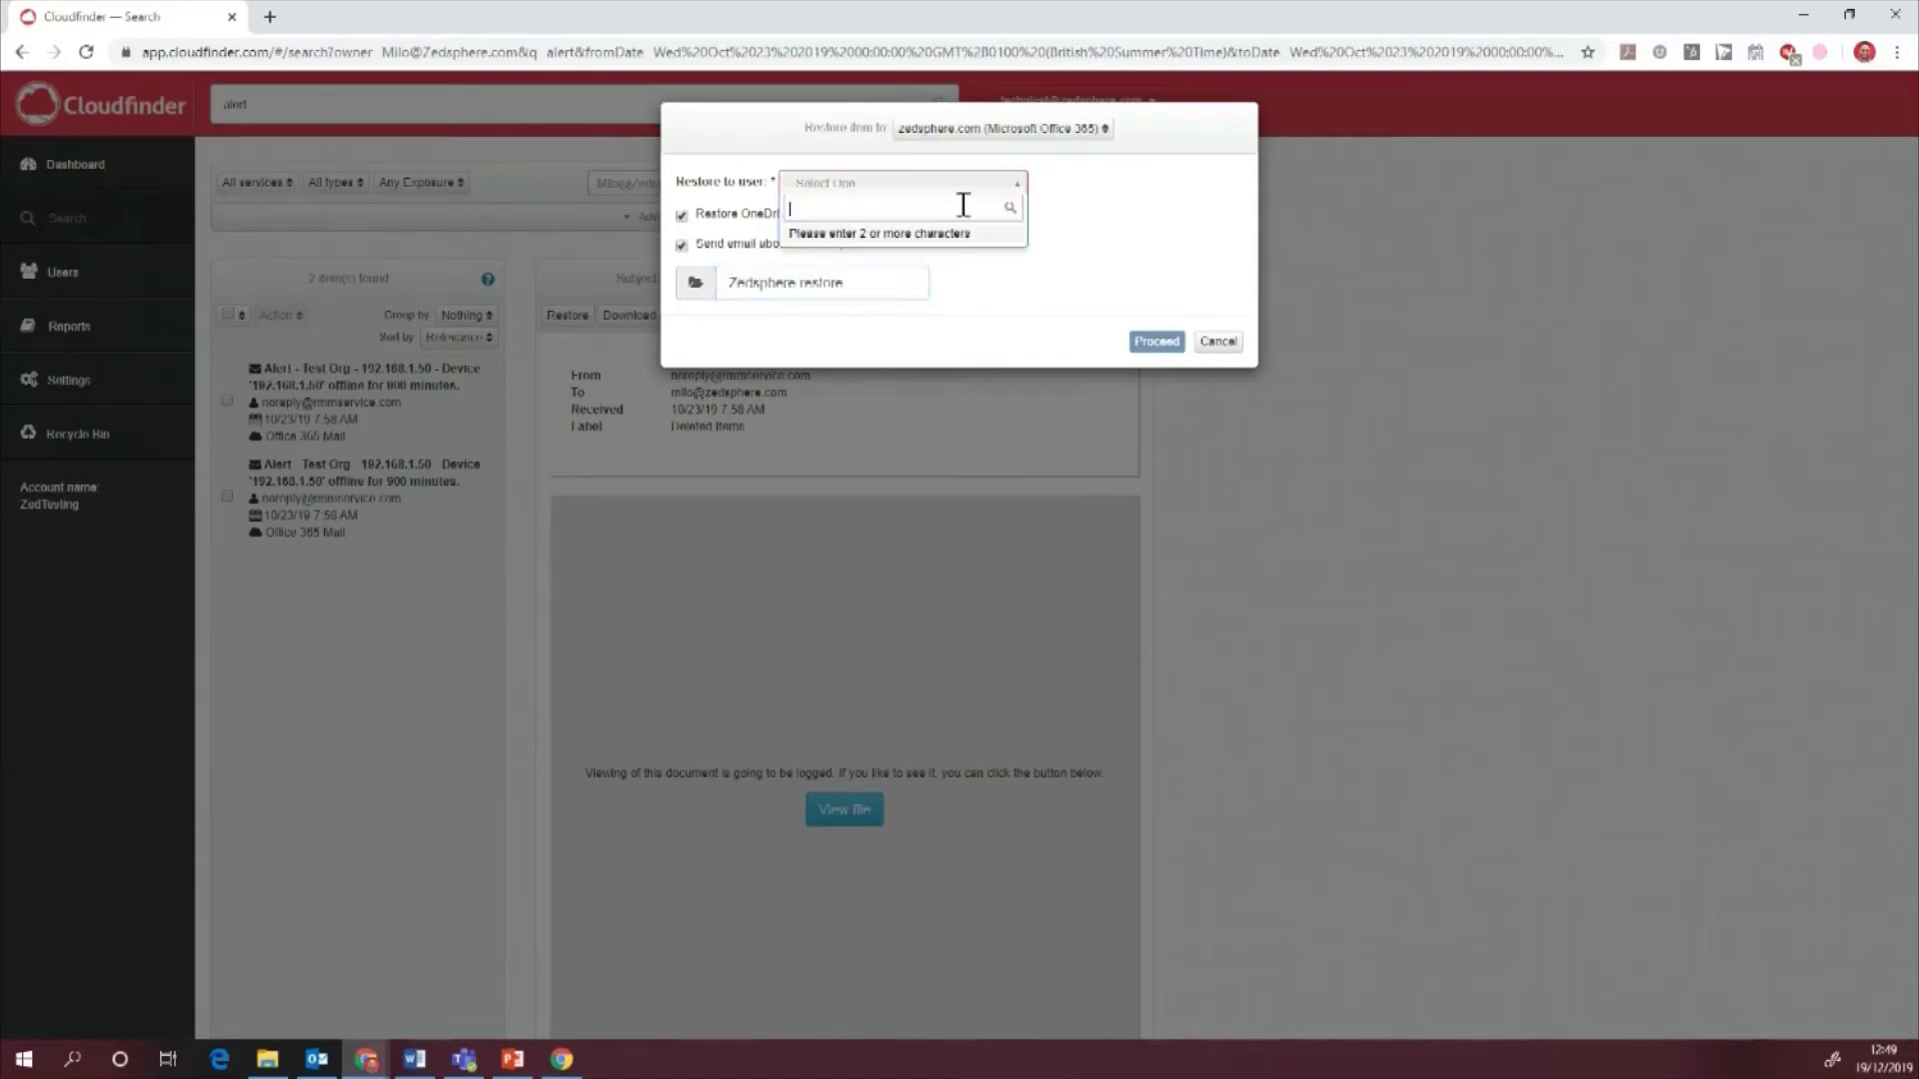
type("milo")
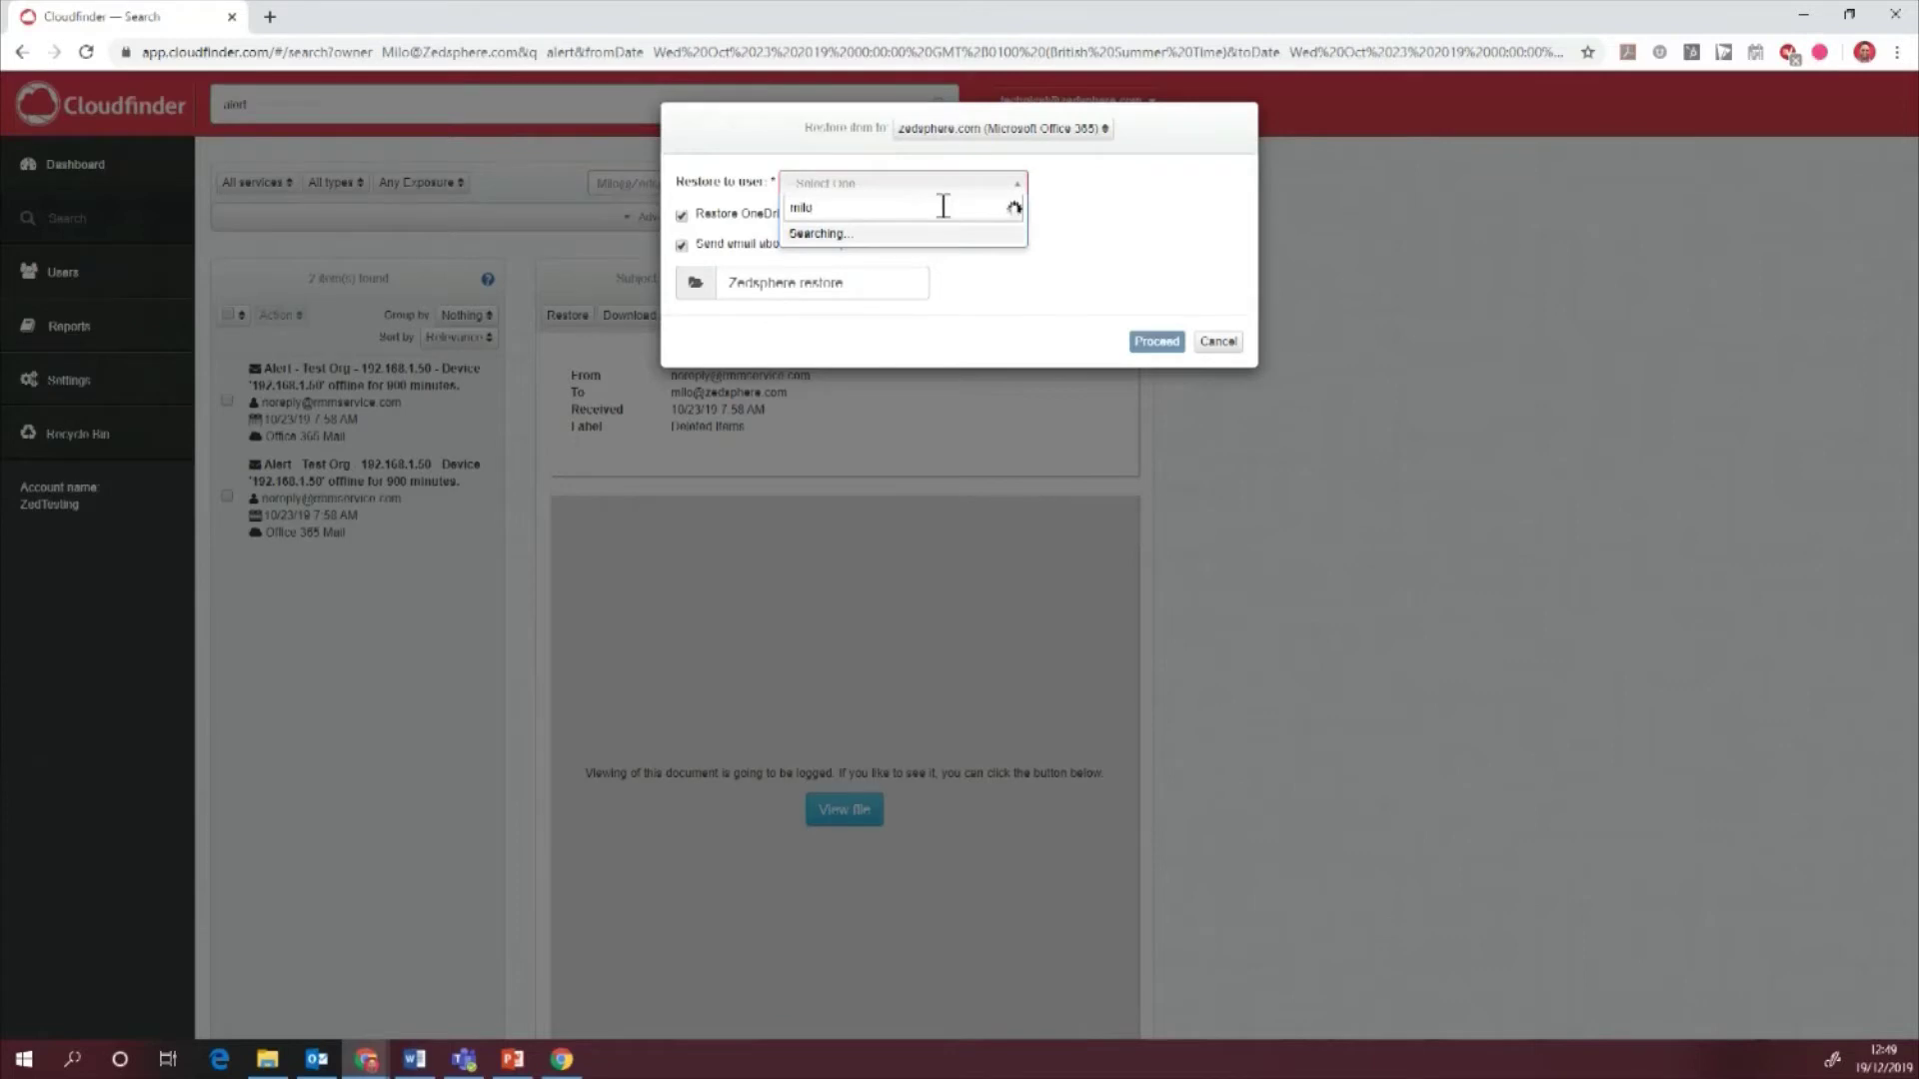
left_click(1218, 344)
left_click(1217, 342)
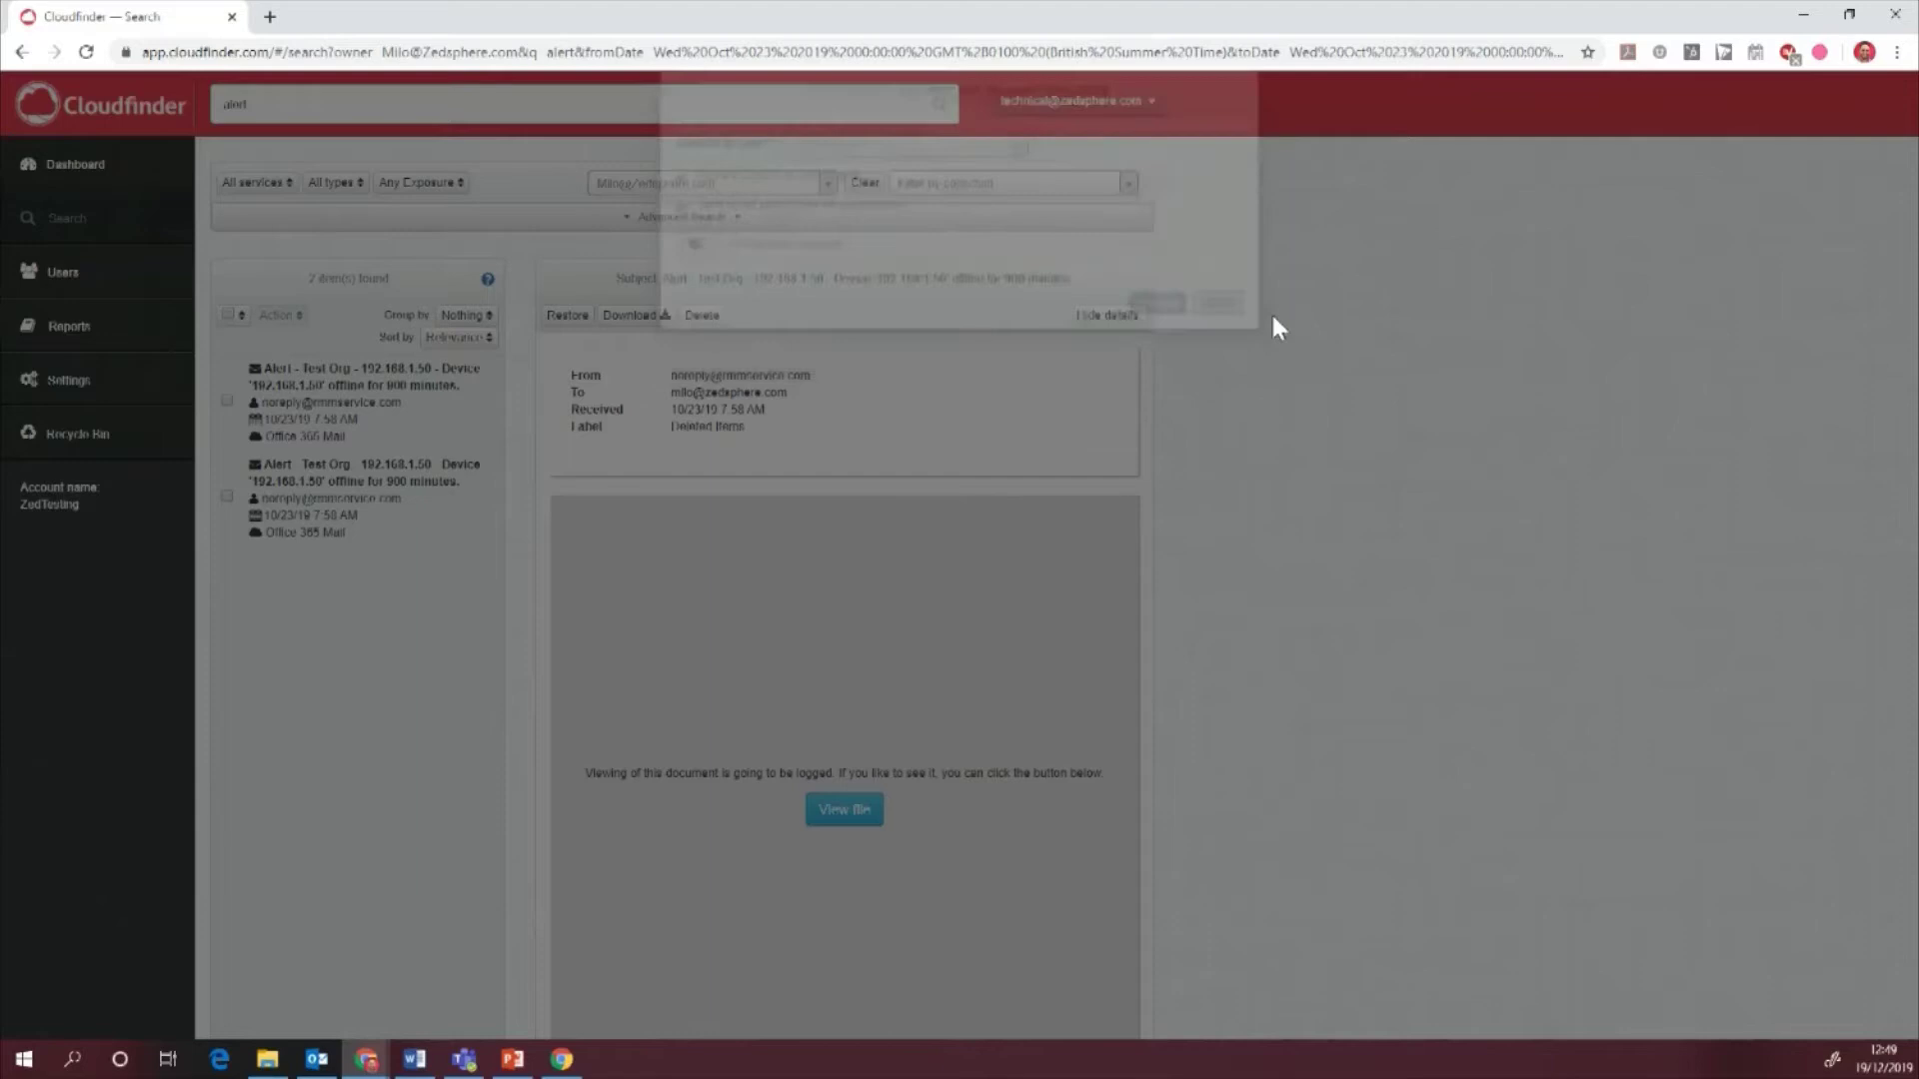
Open the Users list and show the backup details of a user further down.
left_click(1237, 350)
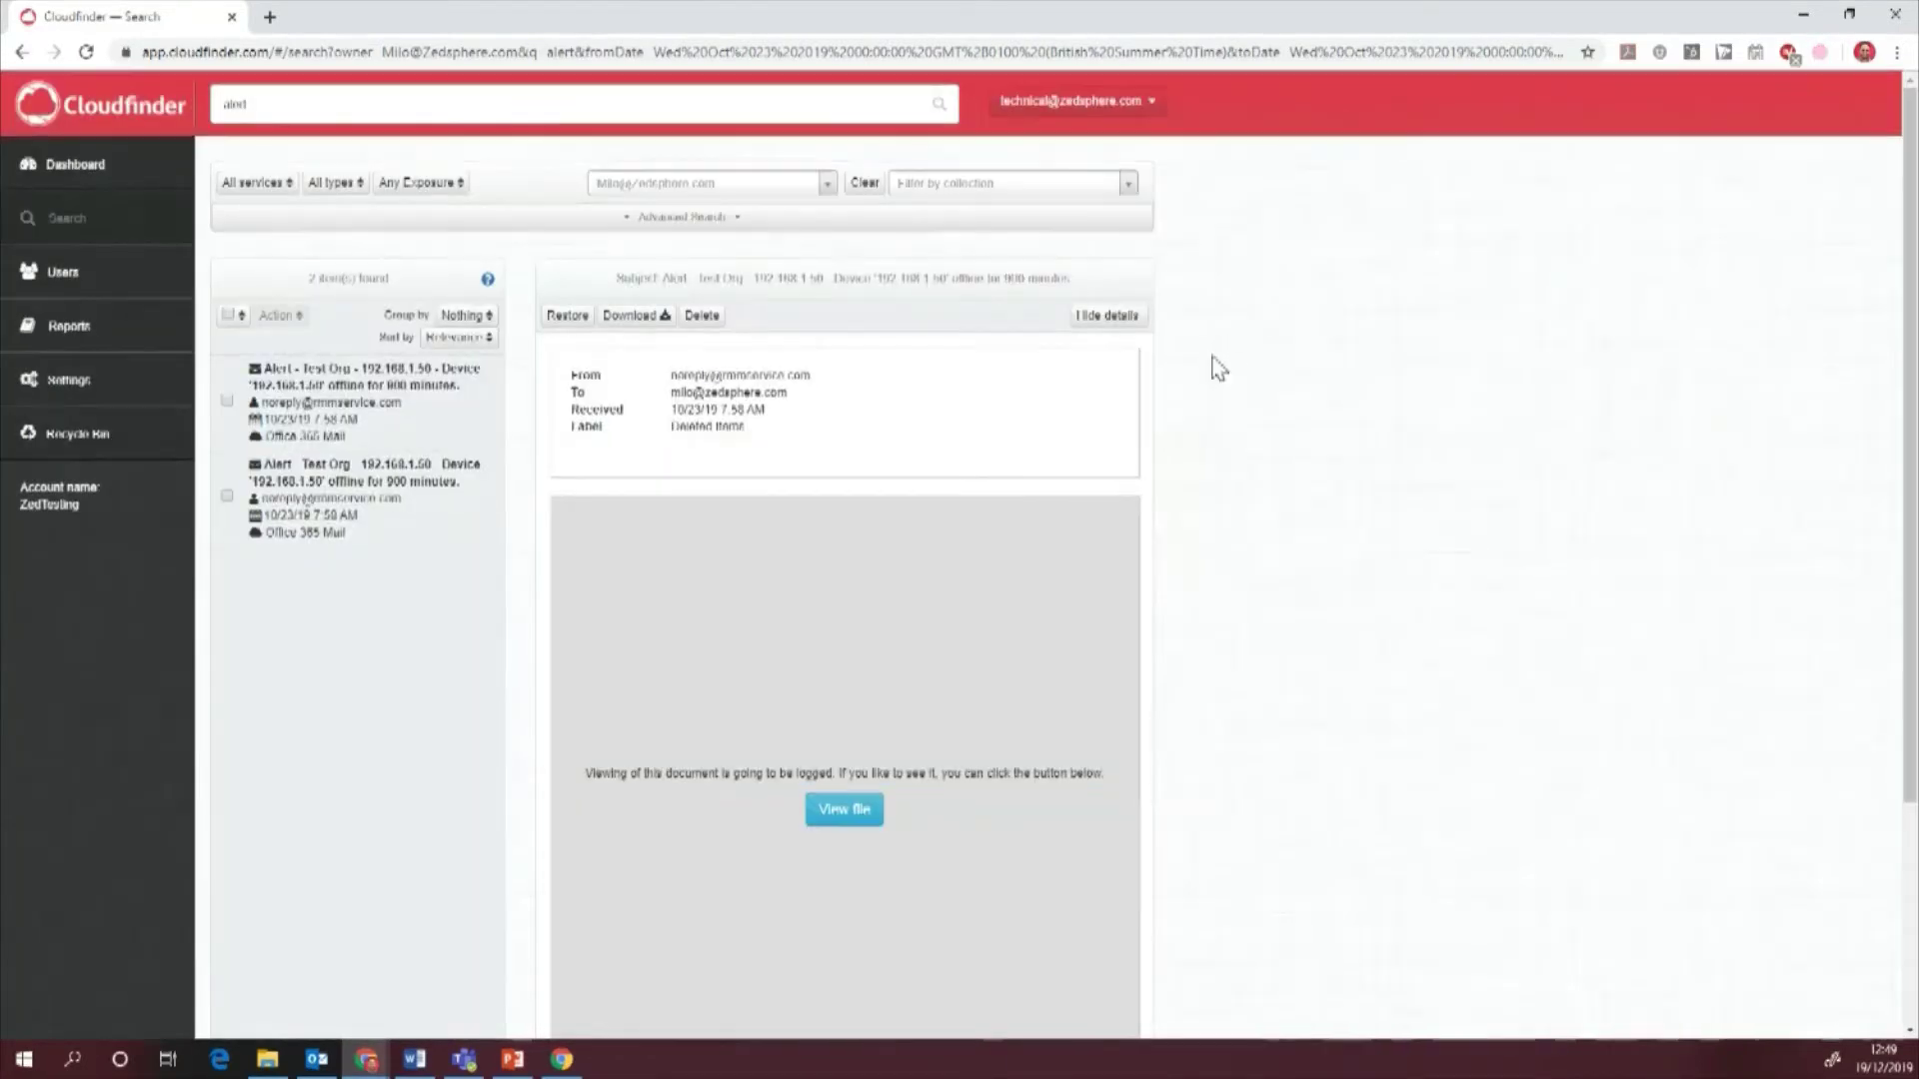
left_click(122, 289)
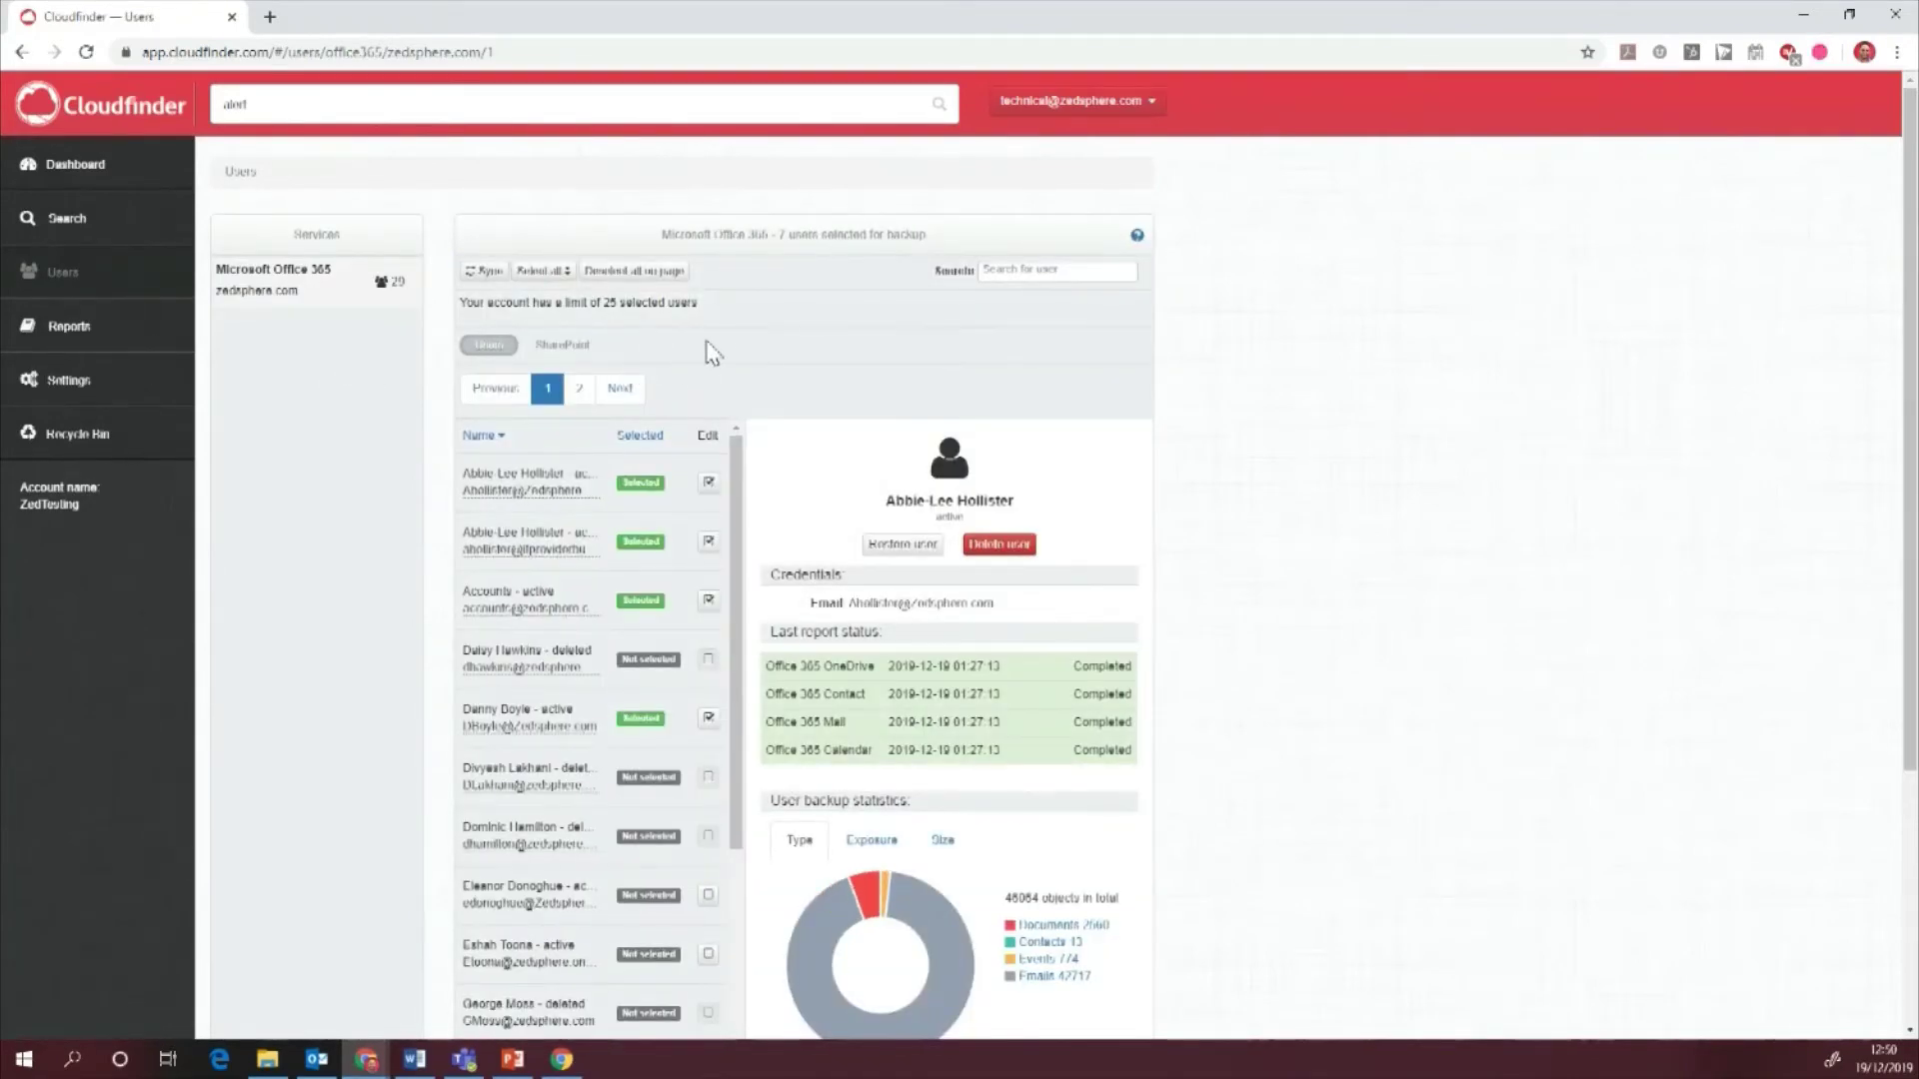
scroll(705, 380, "down", 2)
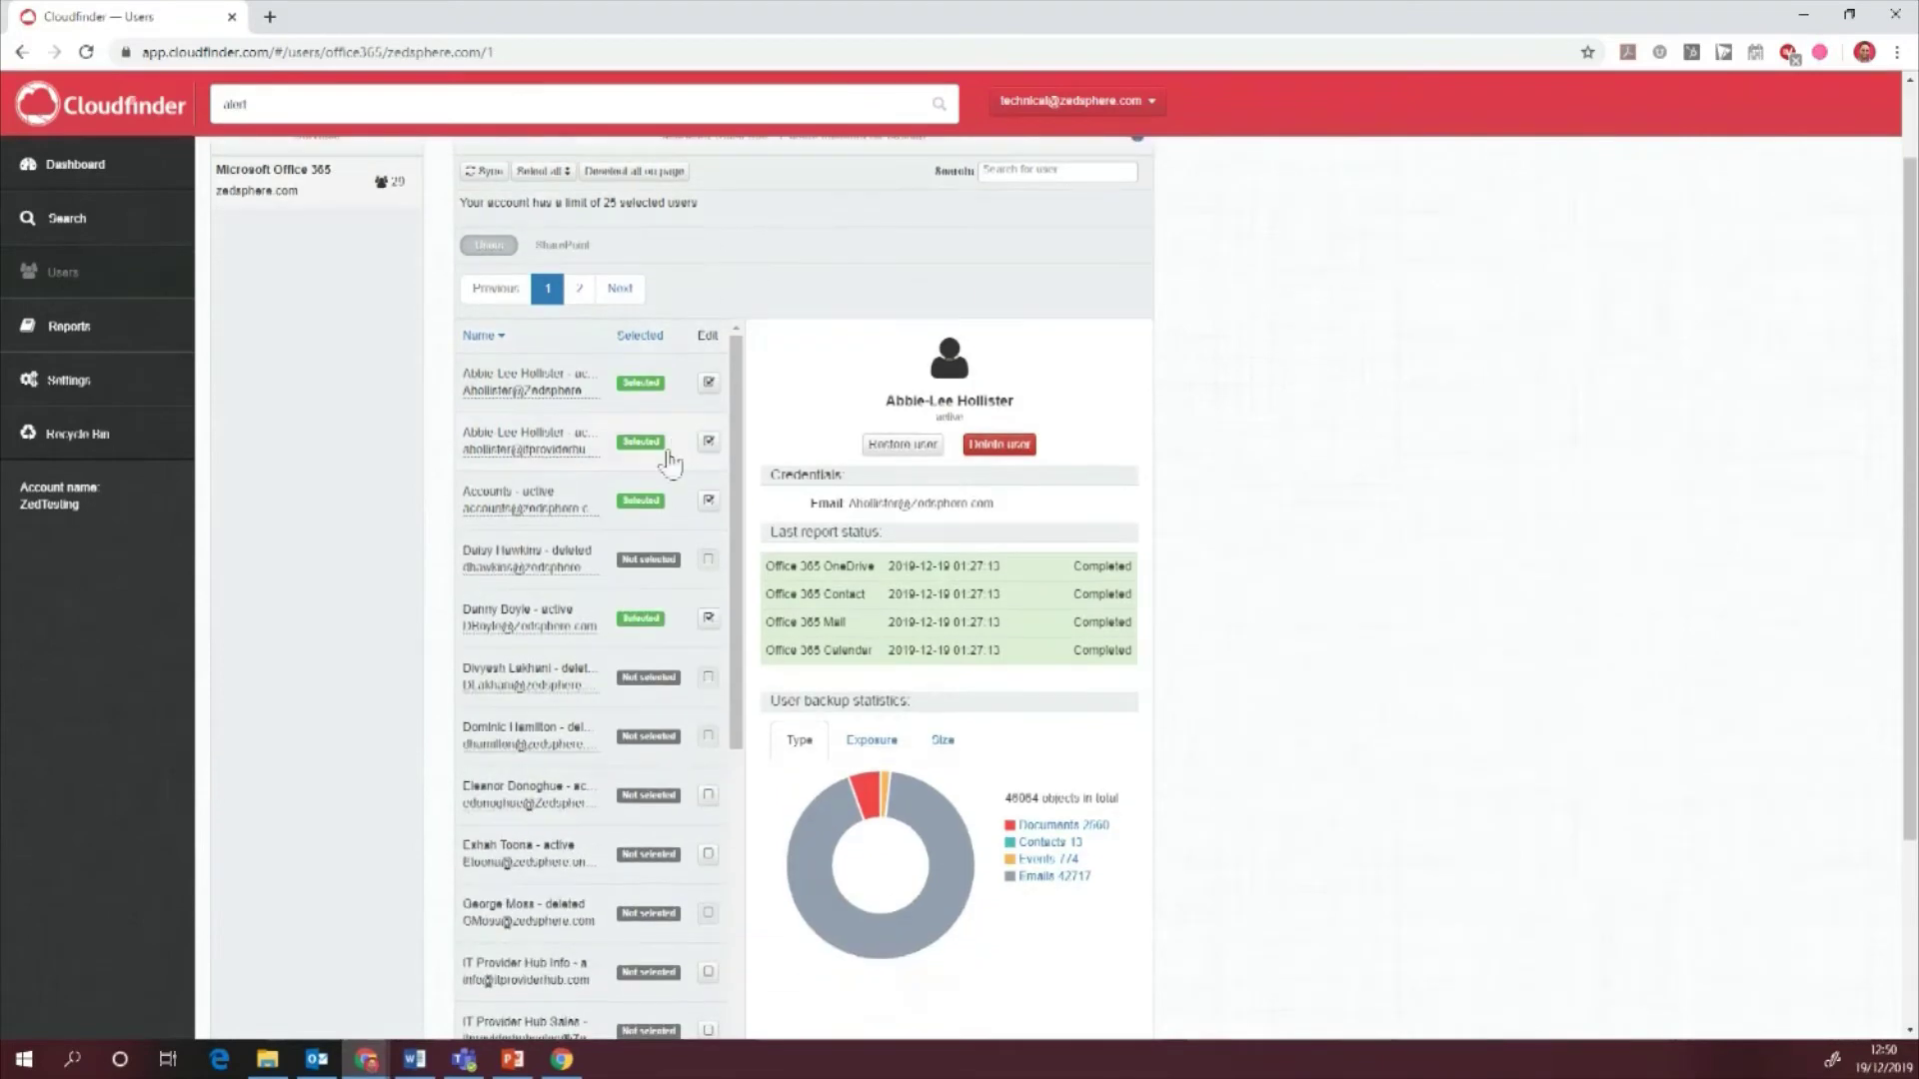
scroll(670, 545, "down", 3)
scroll(666, 545, "down", 4)
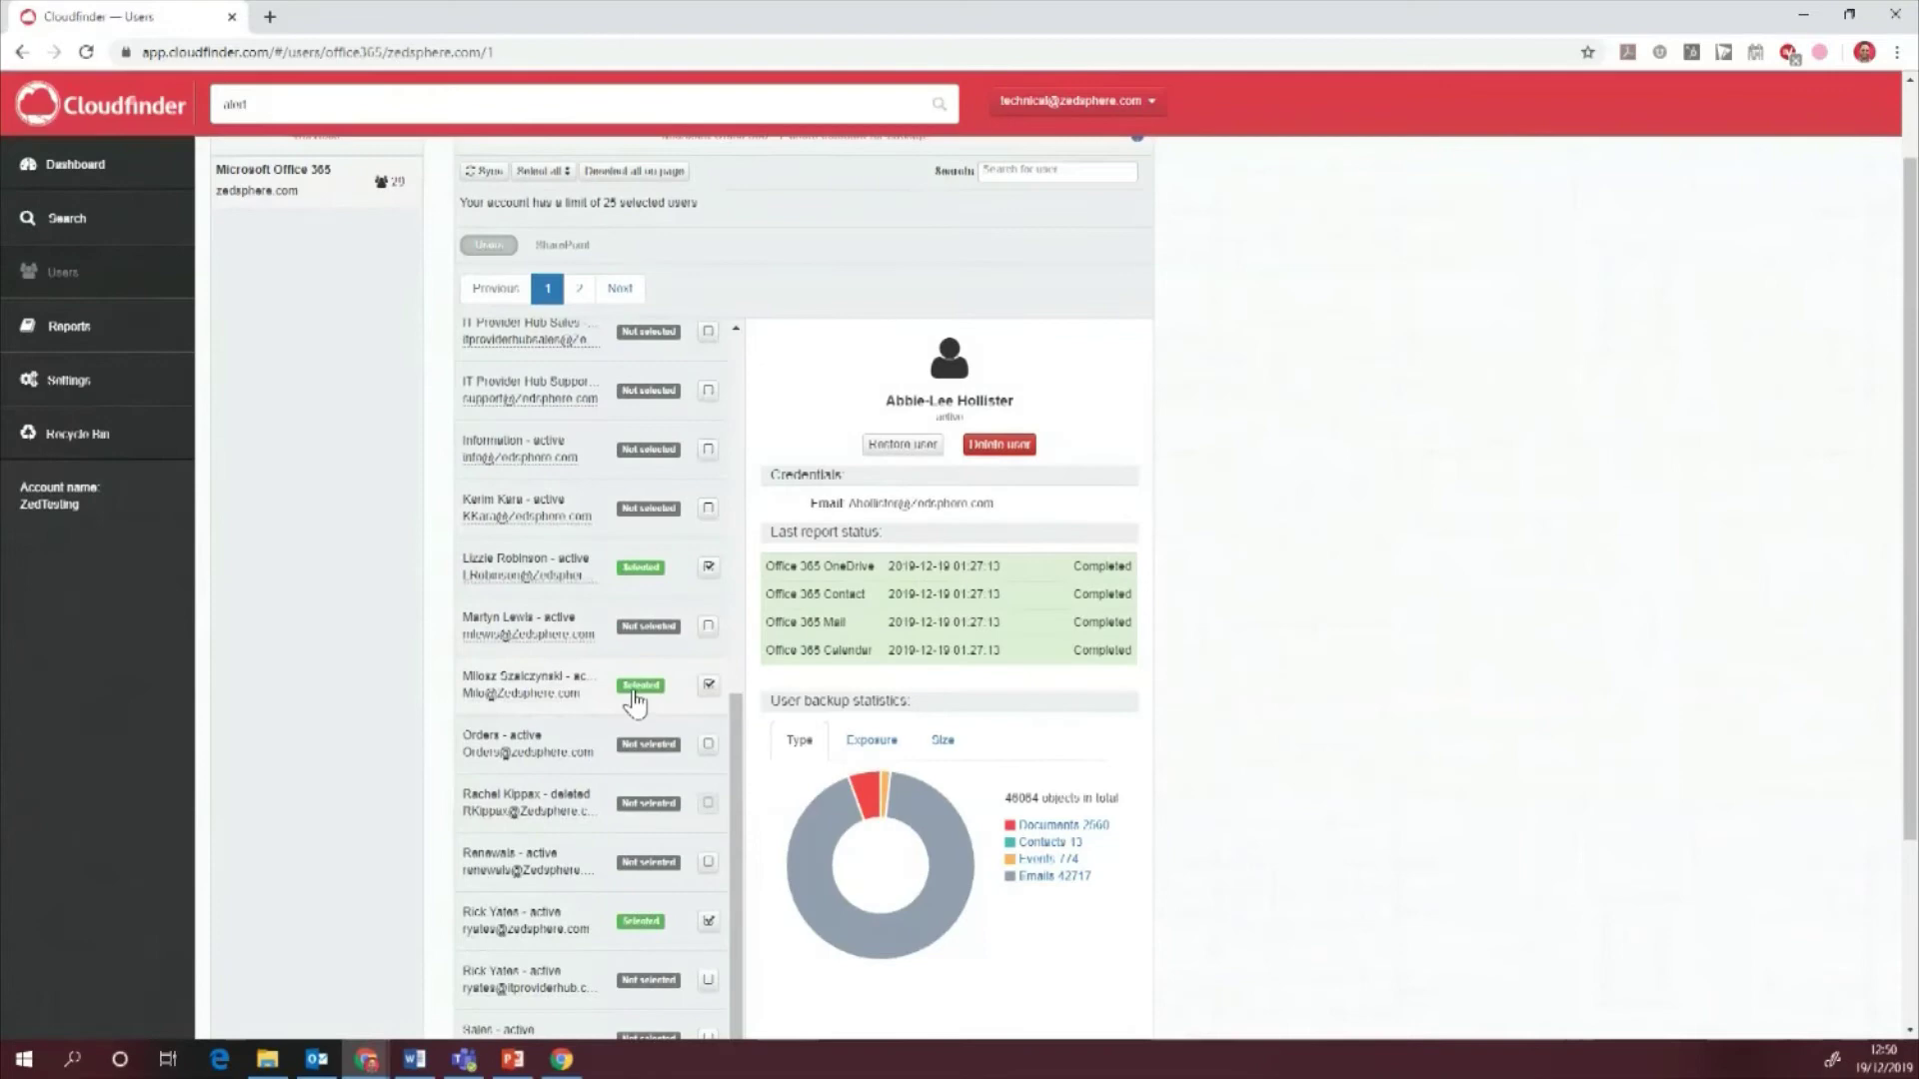
left_click(564, 682)
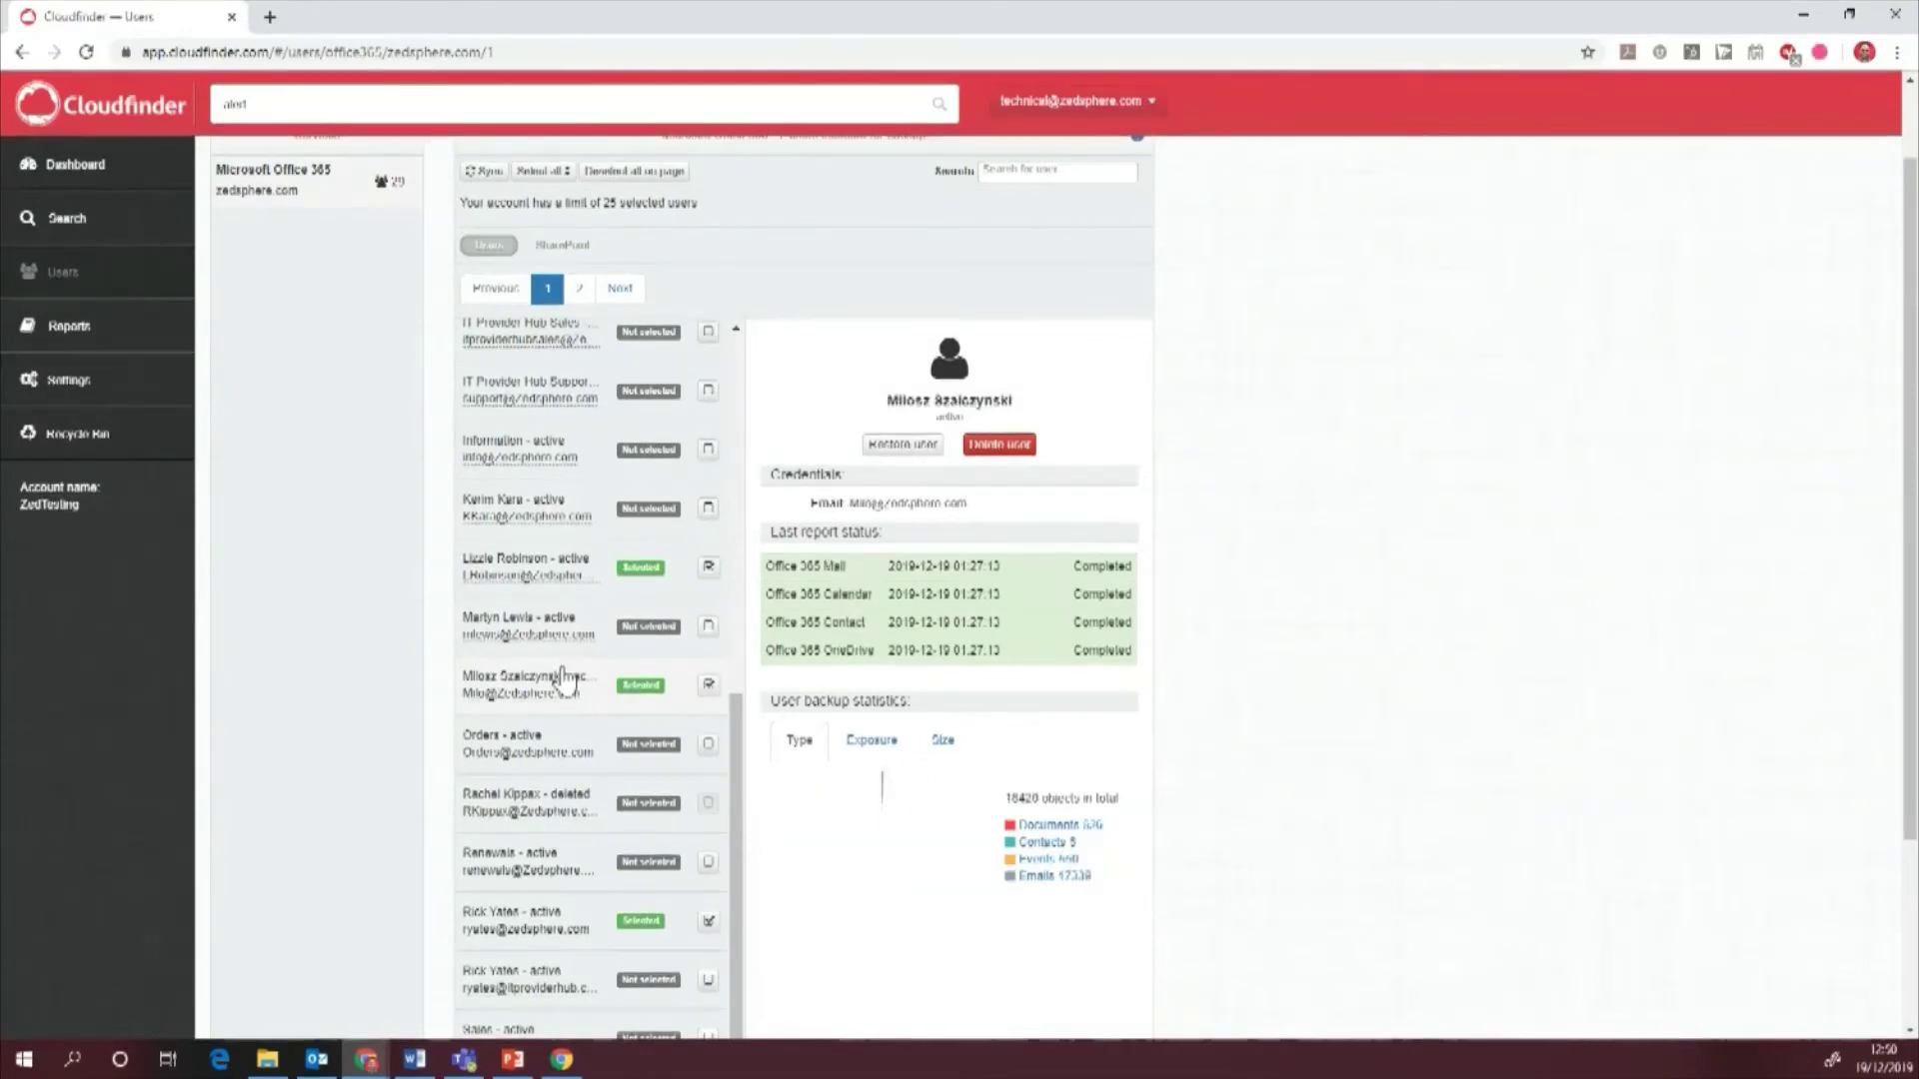
Start a full user restore including Mail, Calendars, Contacts and OneDrive.
left_click(921, 458)
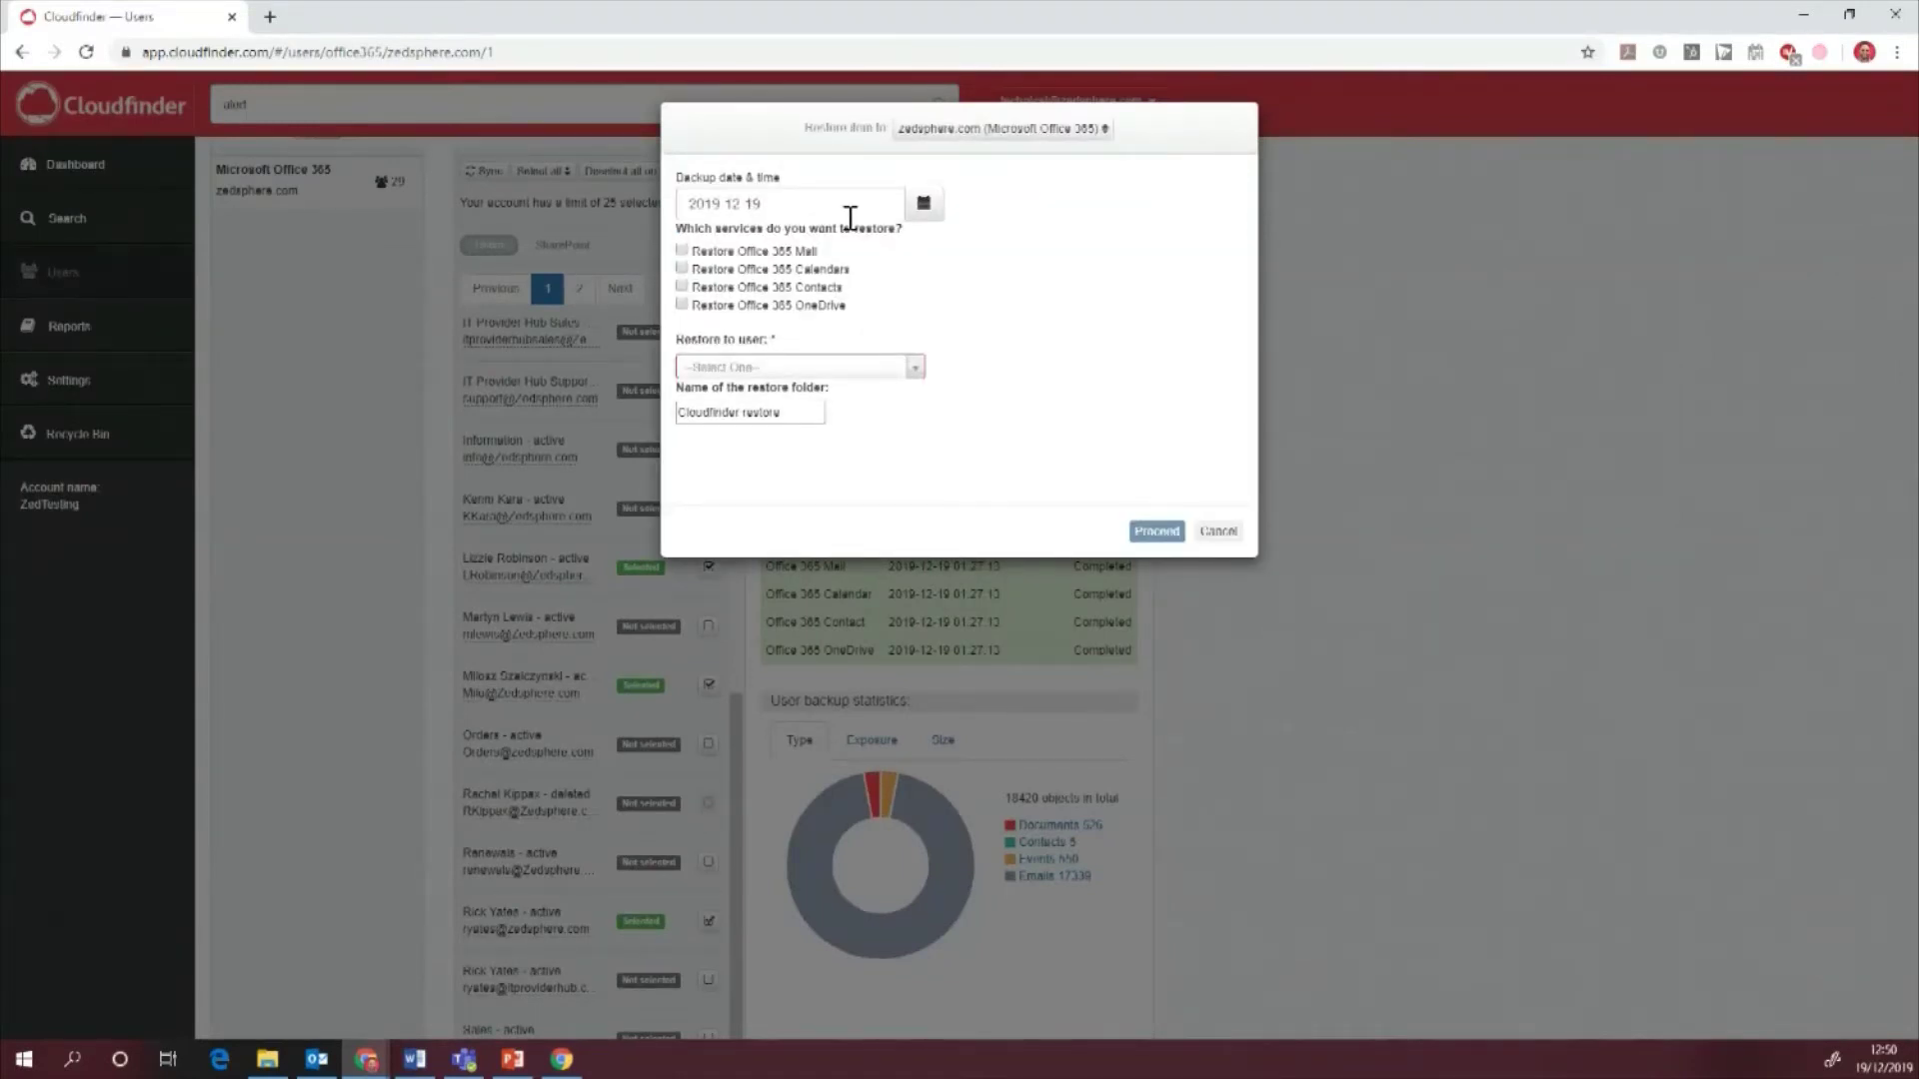
left_click(682, 250)
left_click(682, 268)
left_click(681, 286)
left_click(682, 304)
Use the 16 December 2019 backup and name the folder 'Zedsphere restore'.
left_click(925, 206)
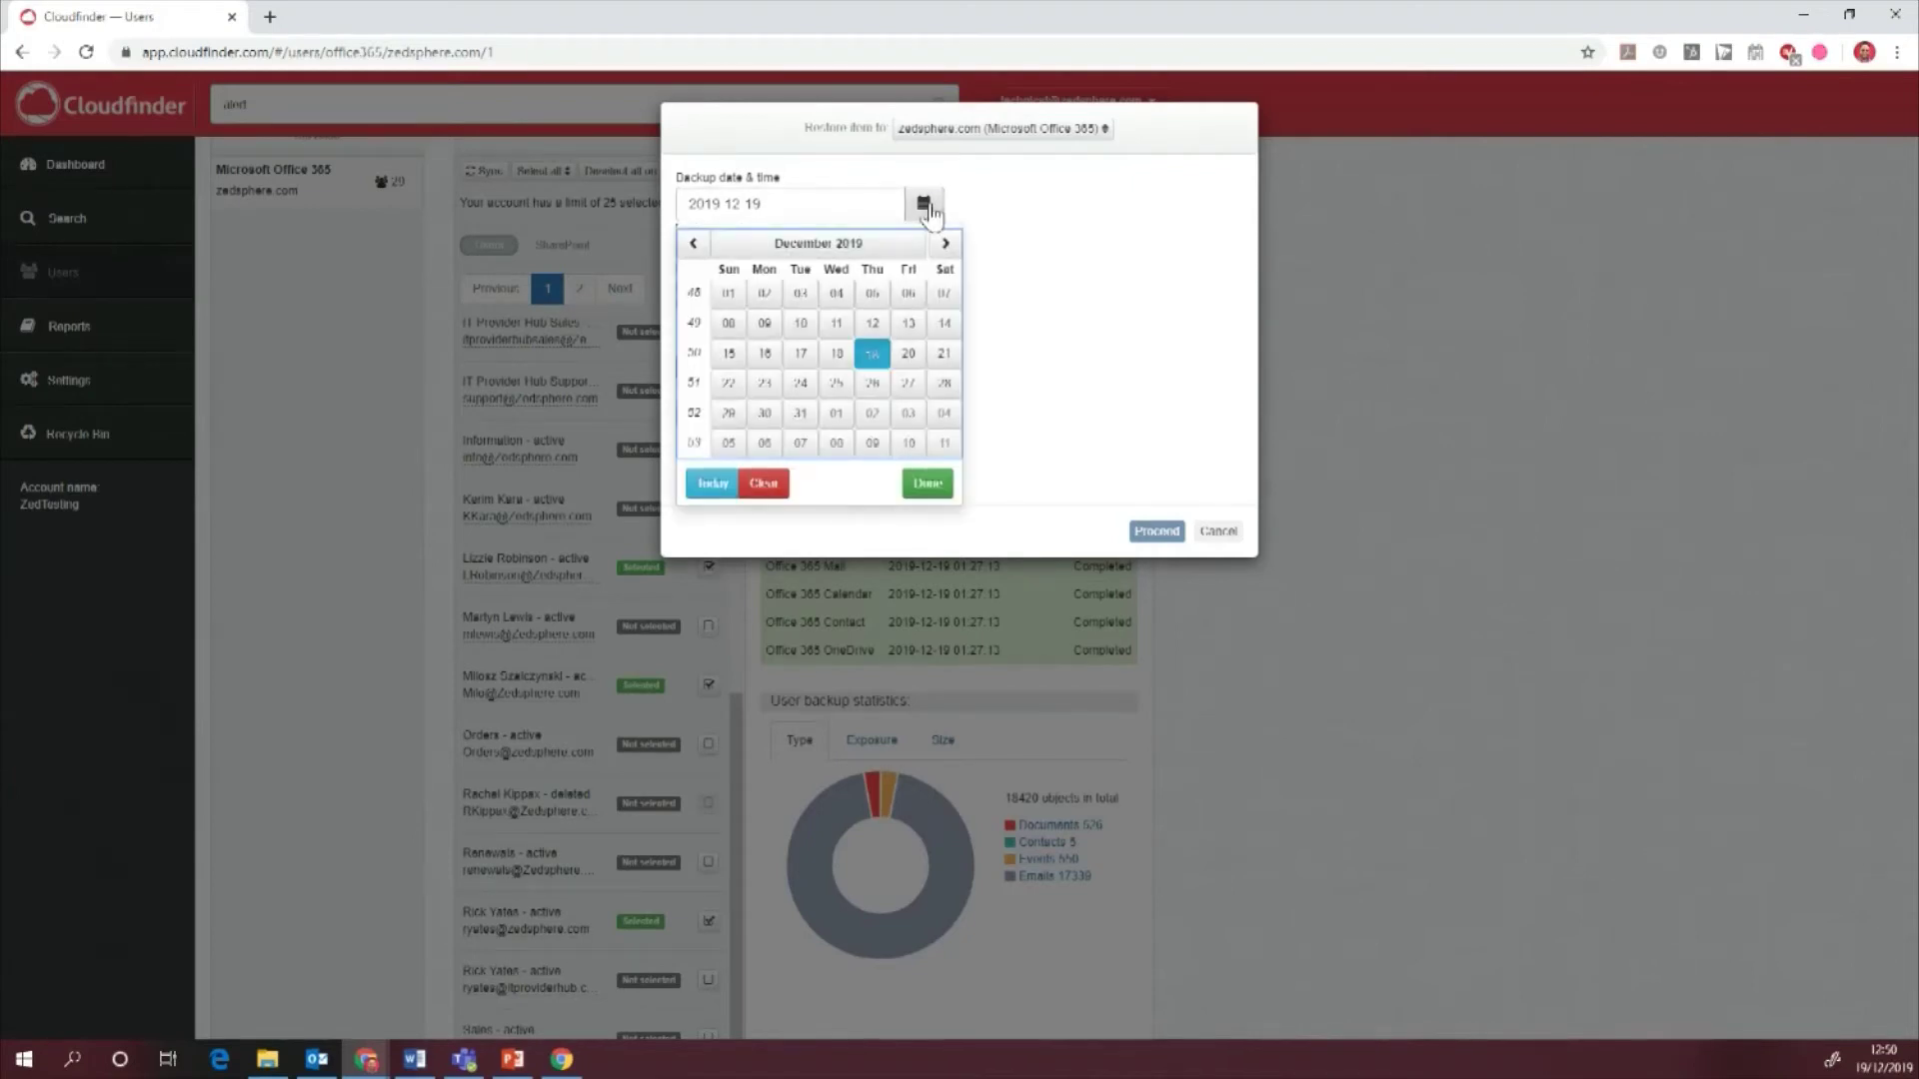
left_click(765, 353)
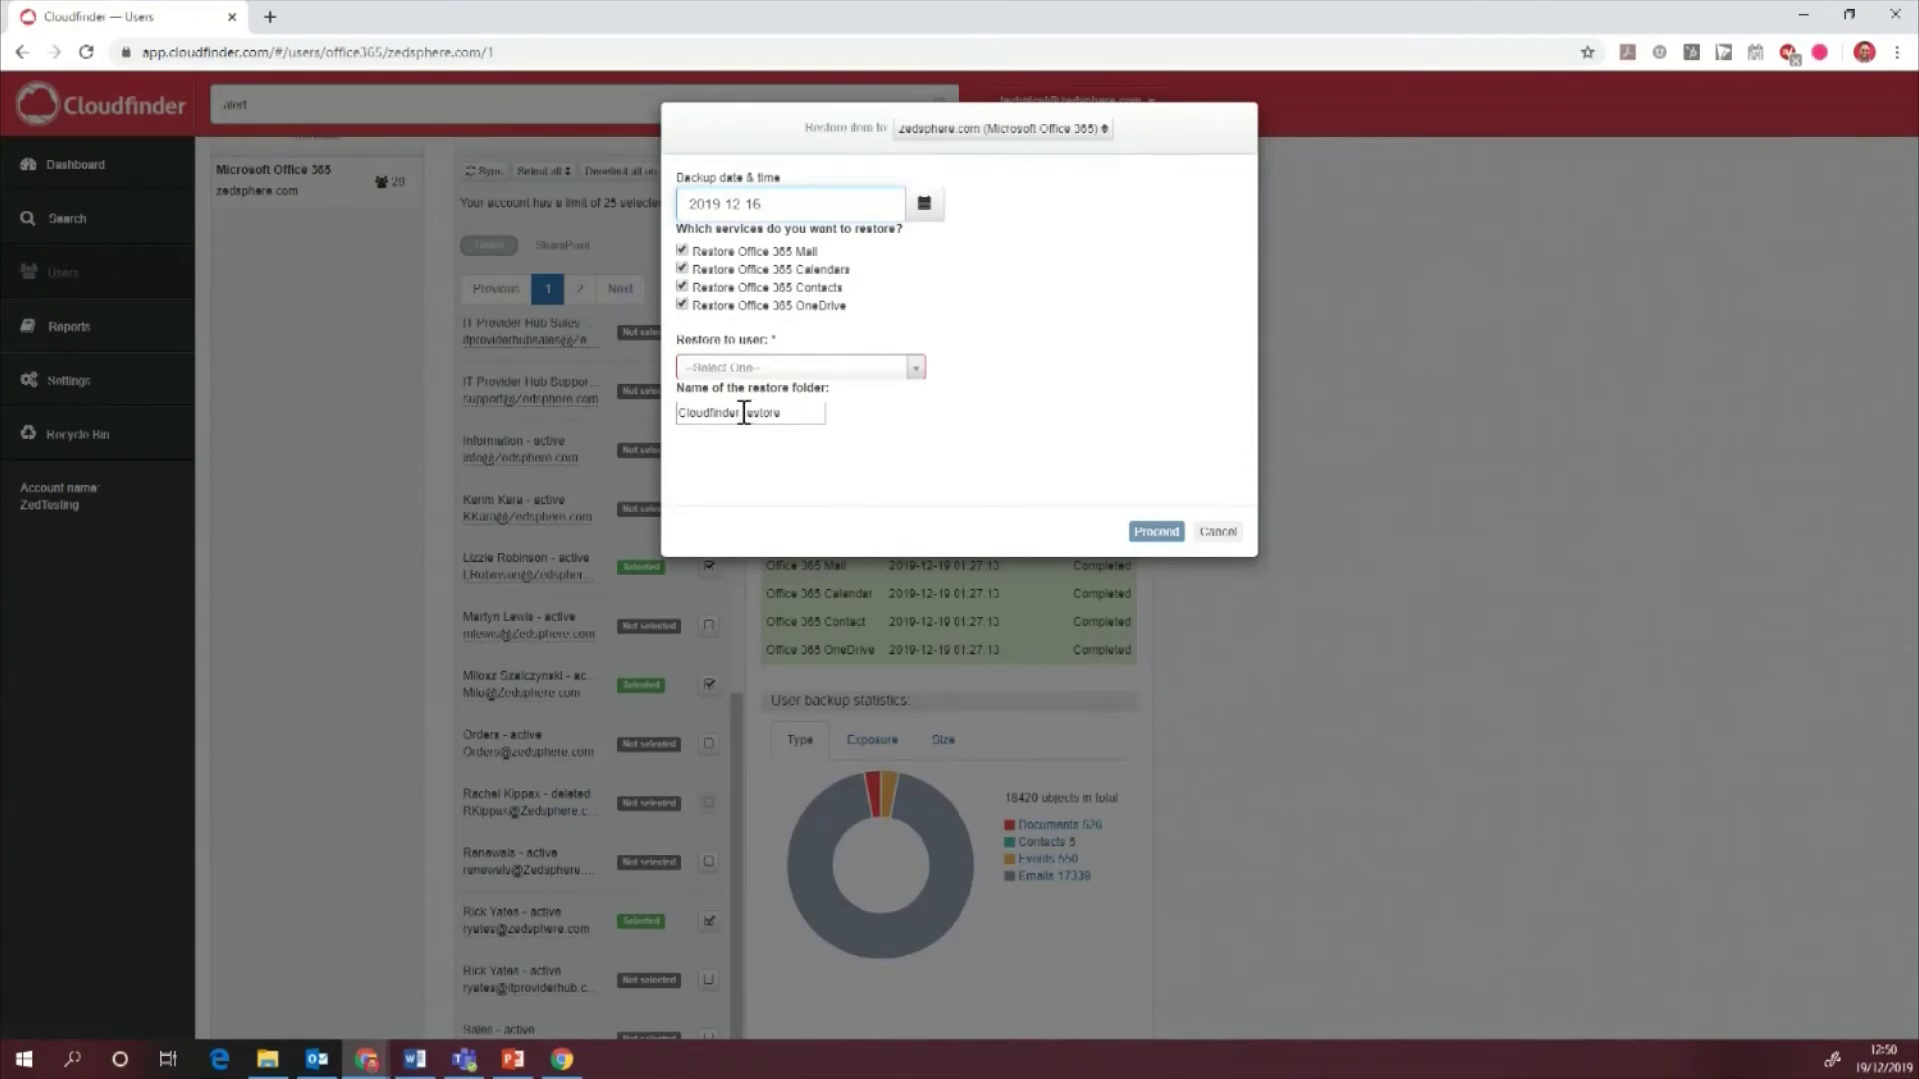
left_click_drag(741, 413, 672, 425)
type("Zedsp")
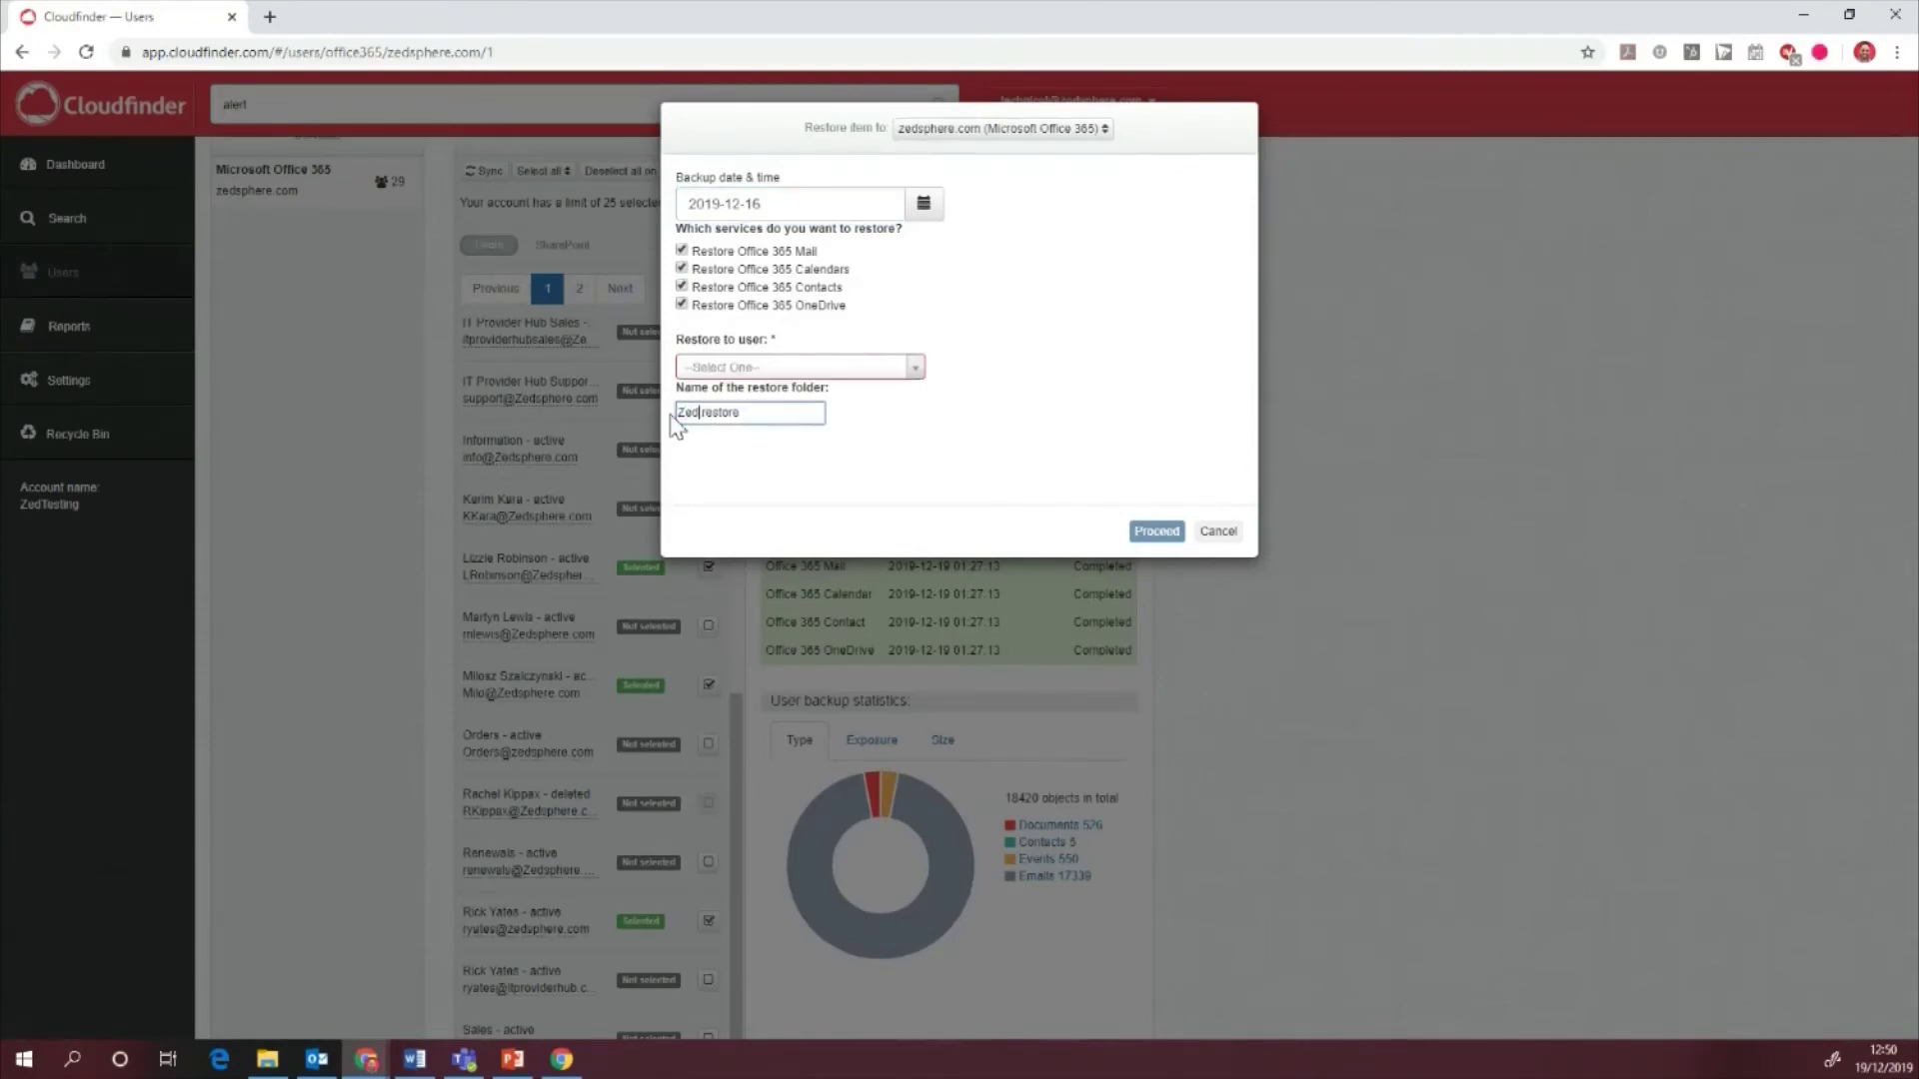
type("h")
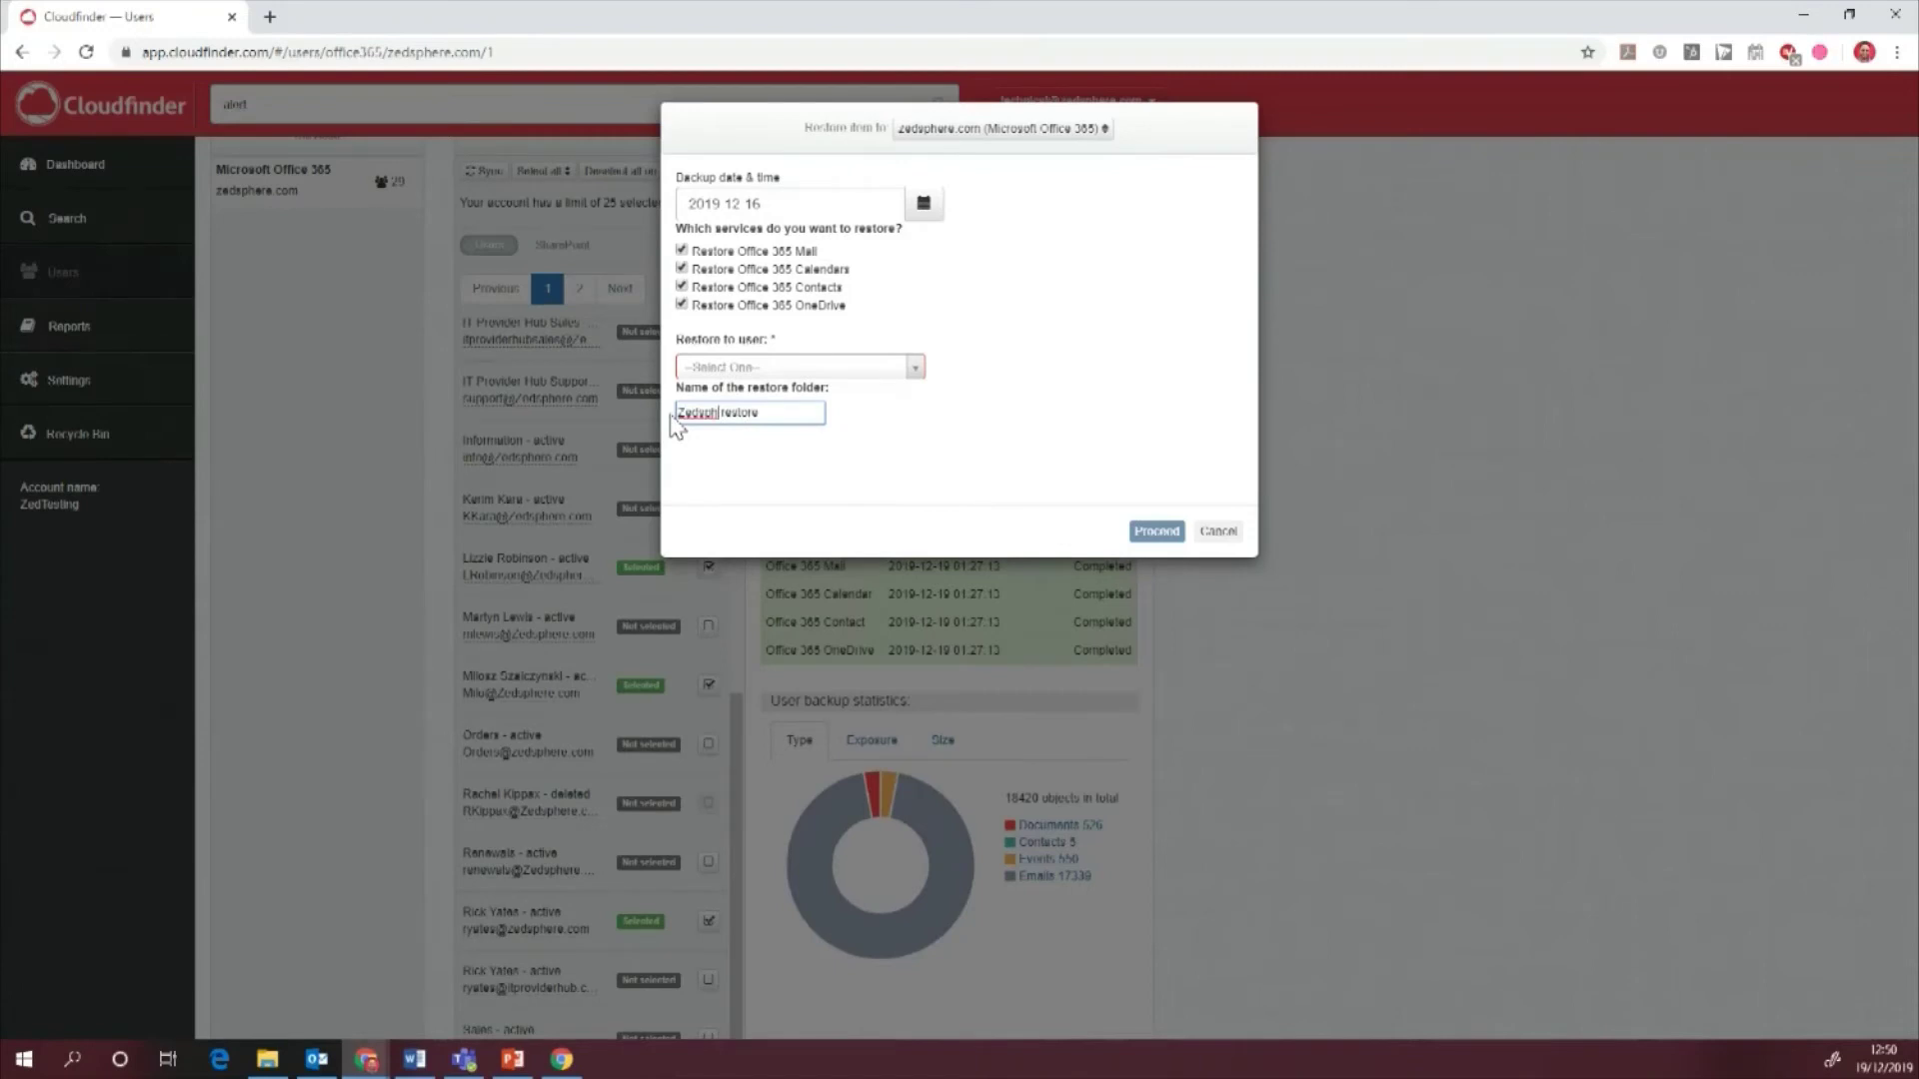
type("ere")
Search the Restore-to-user list by name and close it without choosing anyone.
left_click(778, 368)
type("milo")
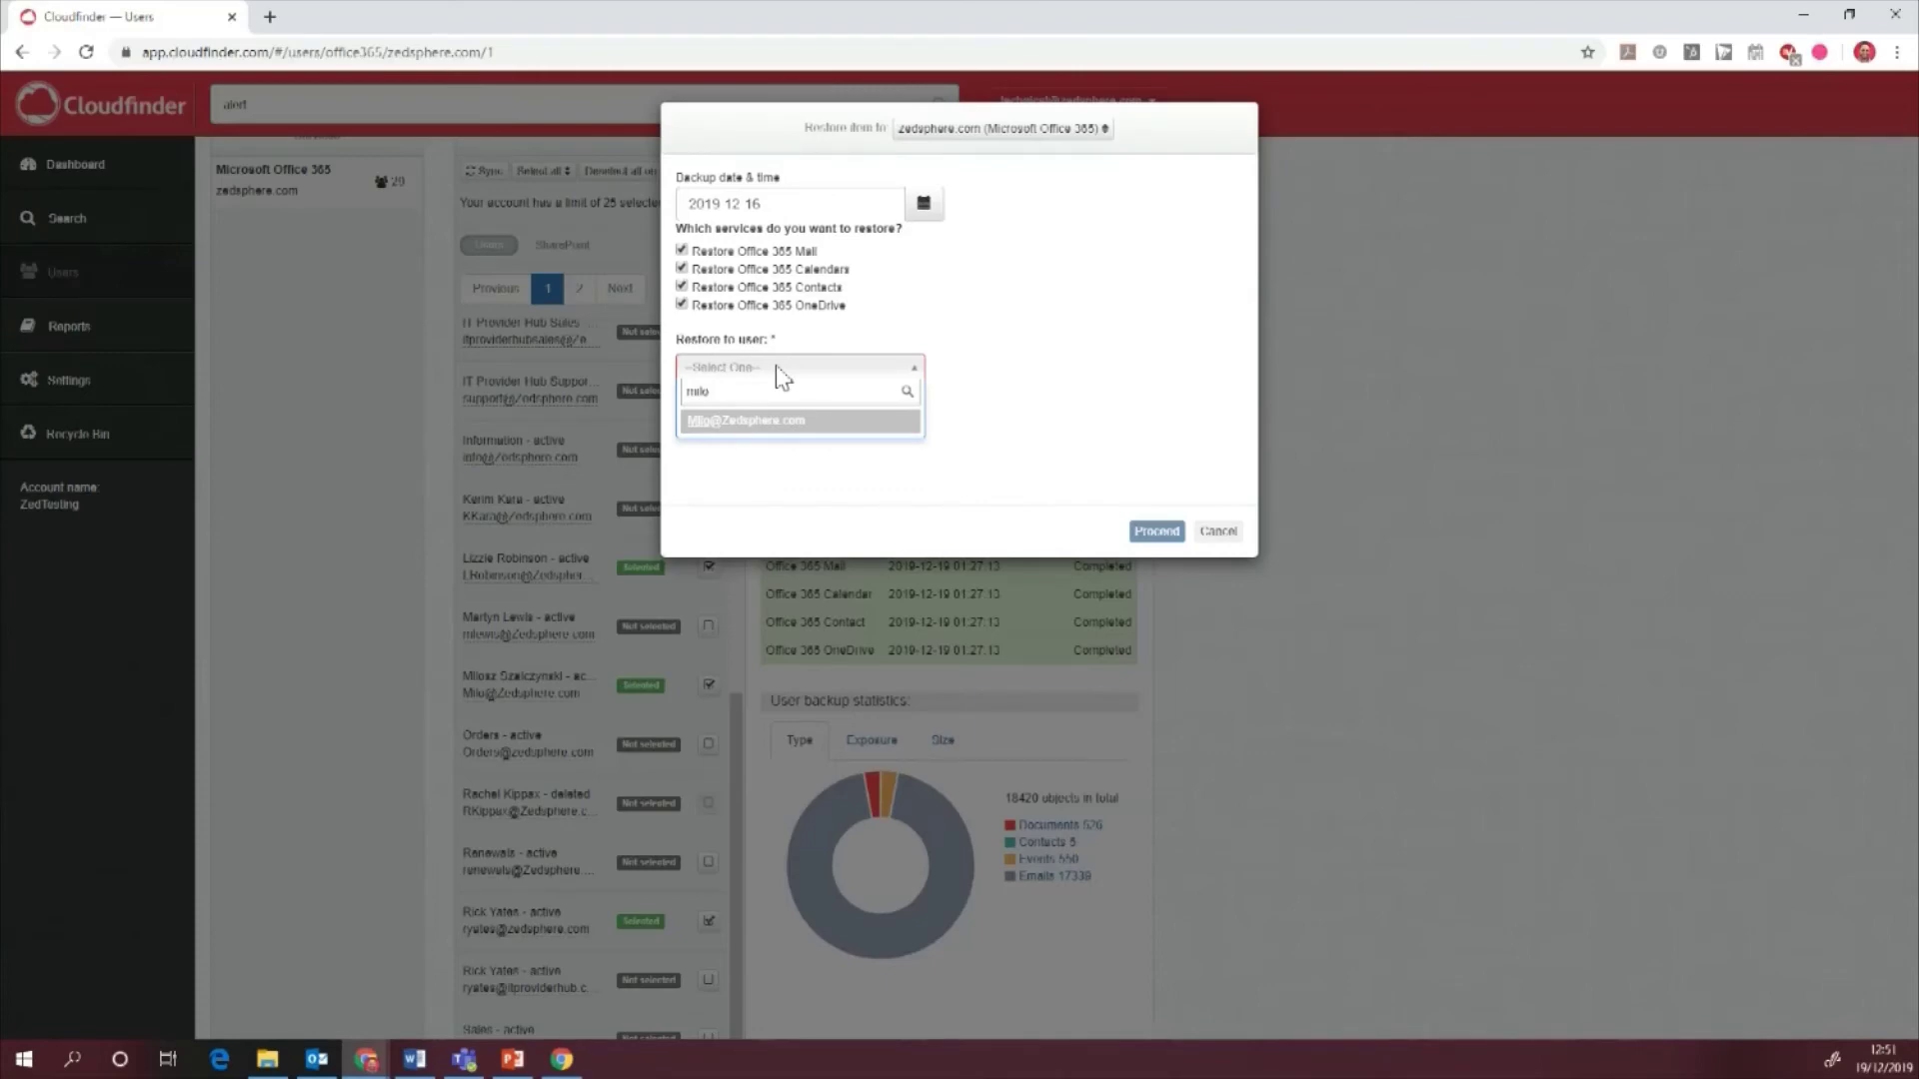
left_click(776, 363)
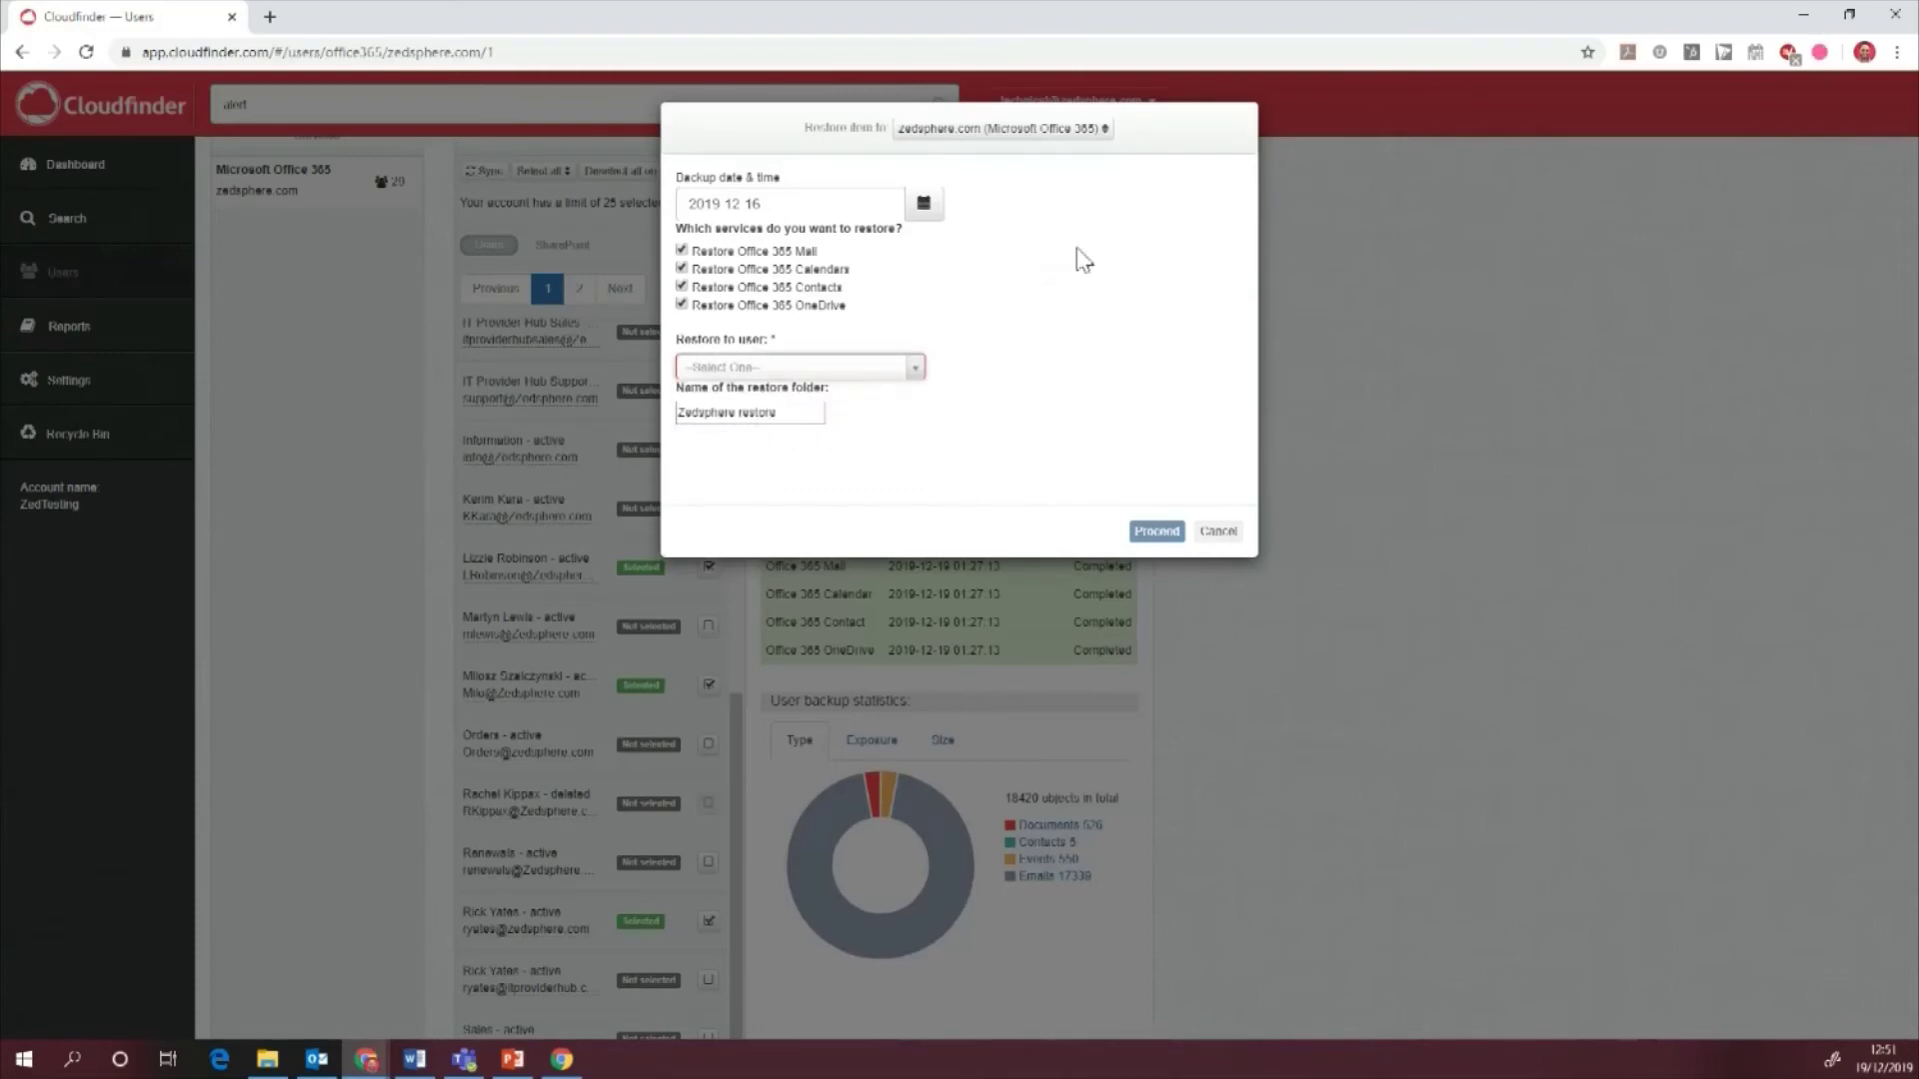
Cancel the account restore, open the Recycle Bin and select all five deleted items.
left_click(1216, 538)
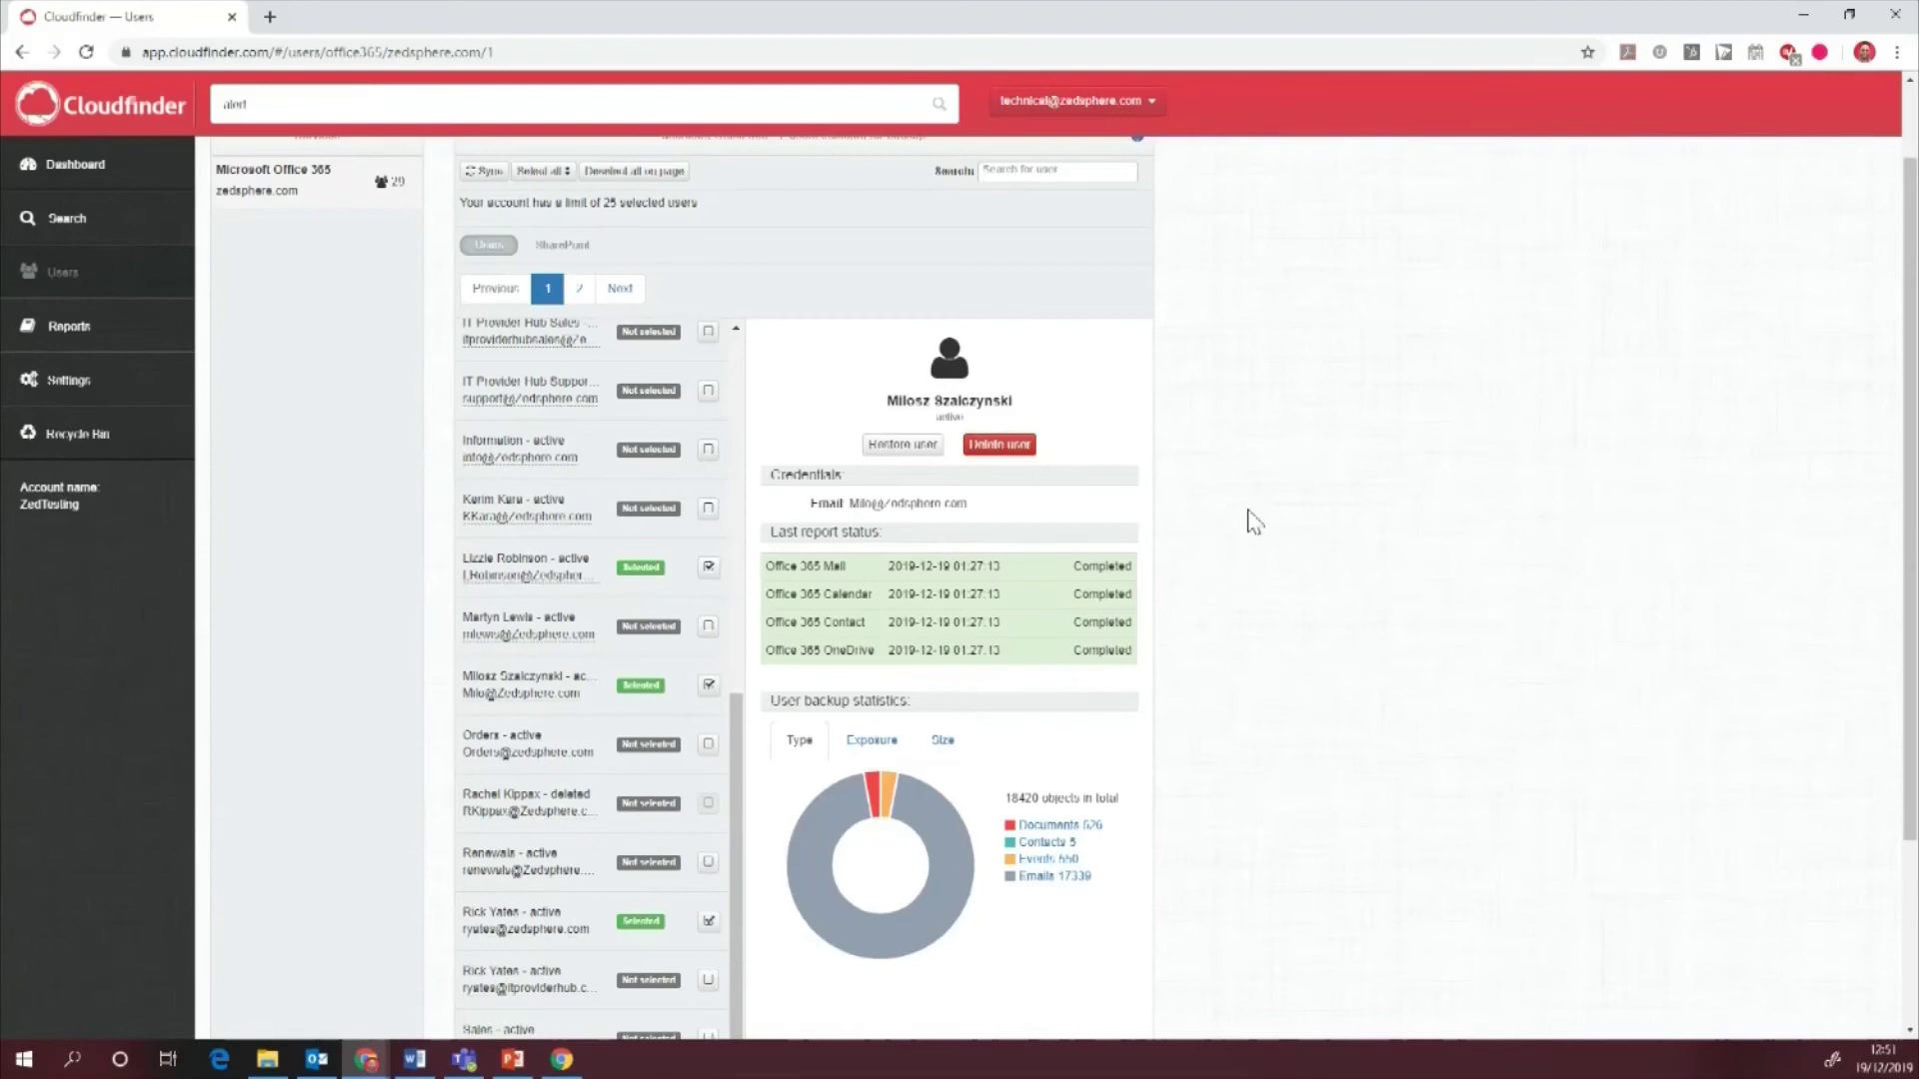
left_click(92, 436)
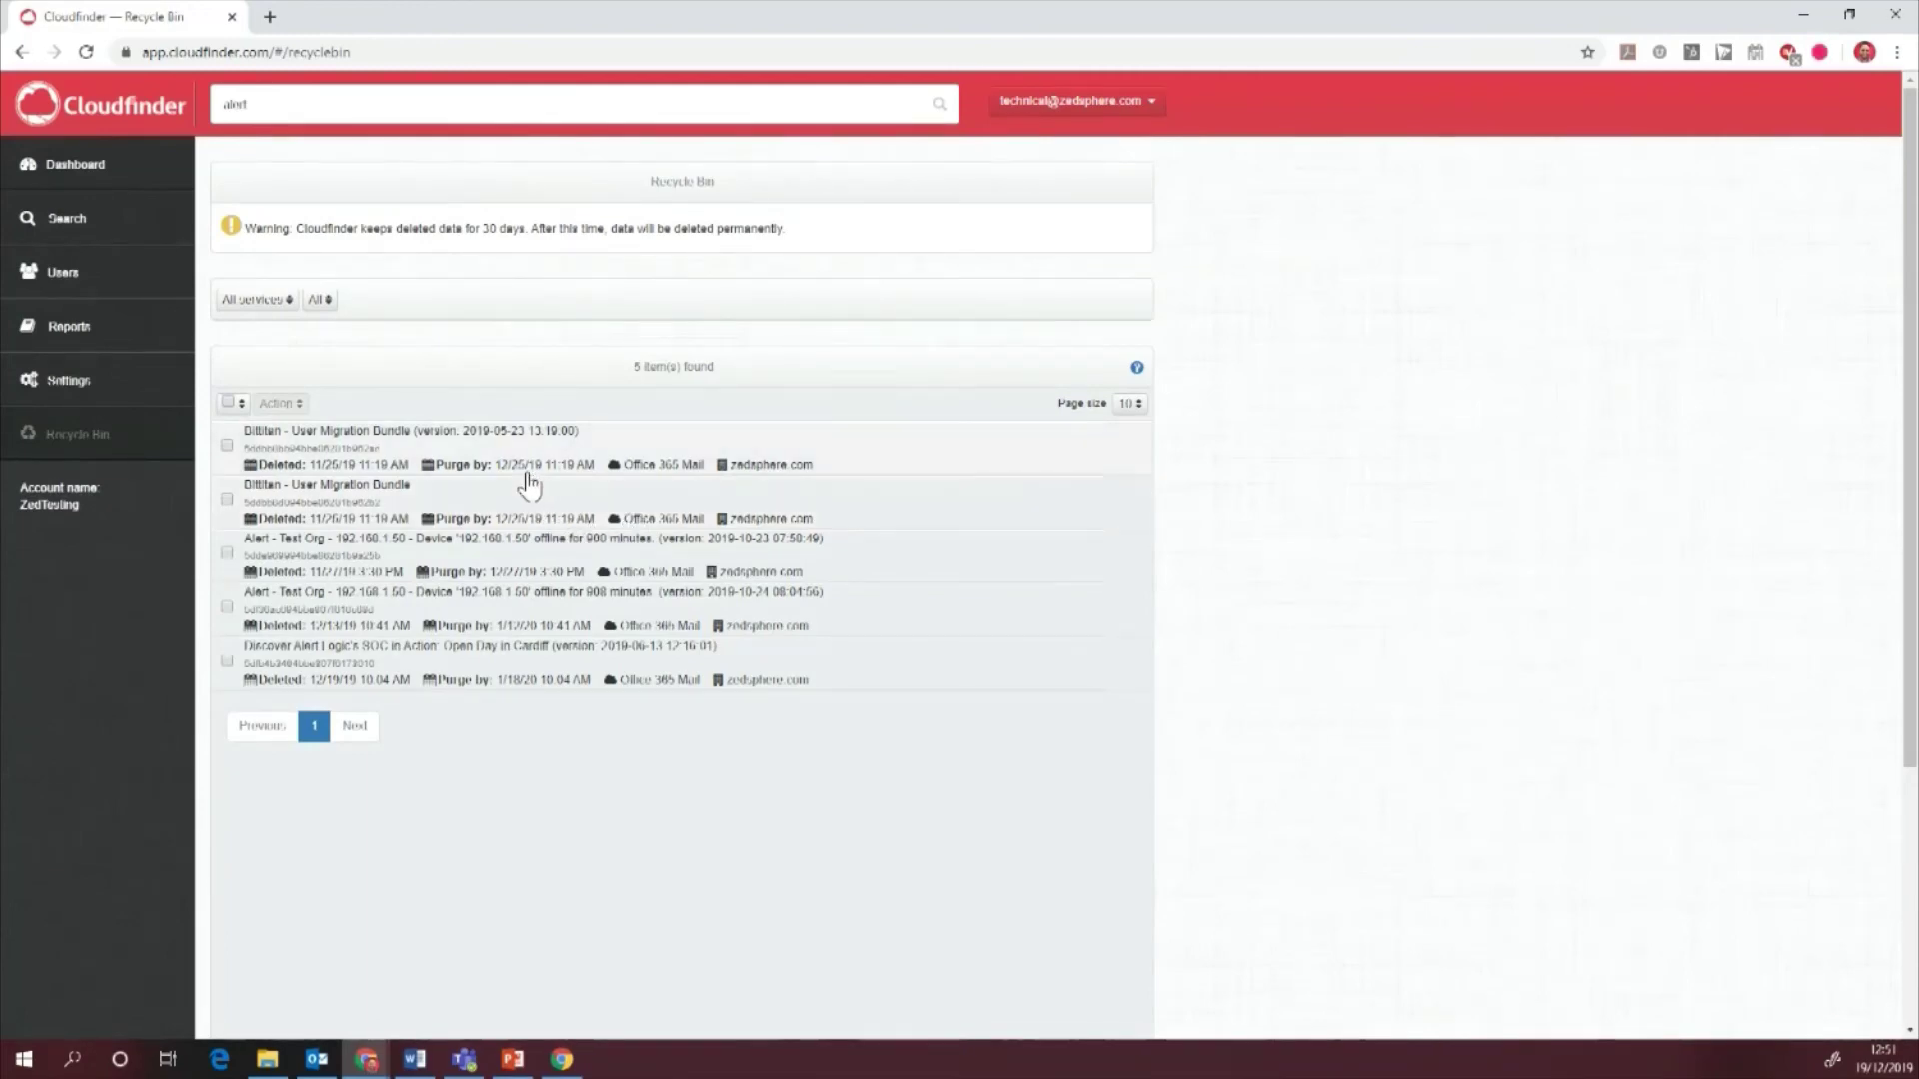
left_click(237, 403)
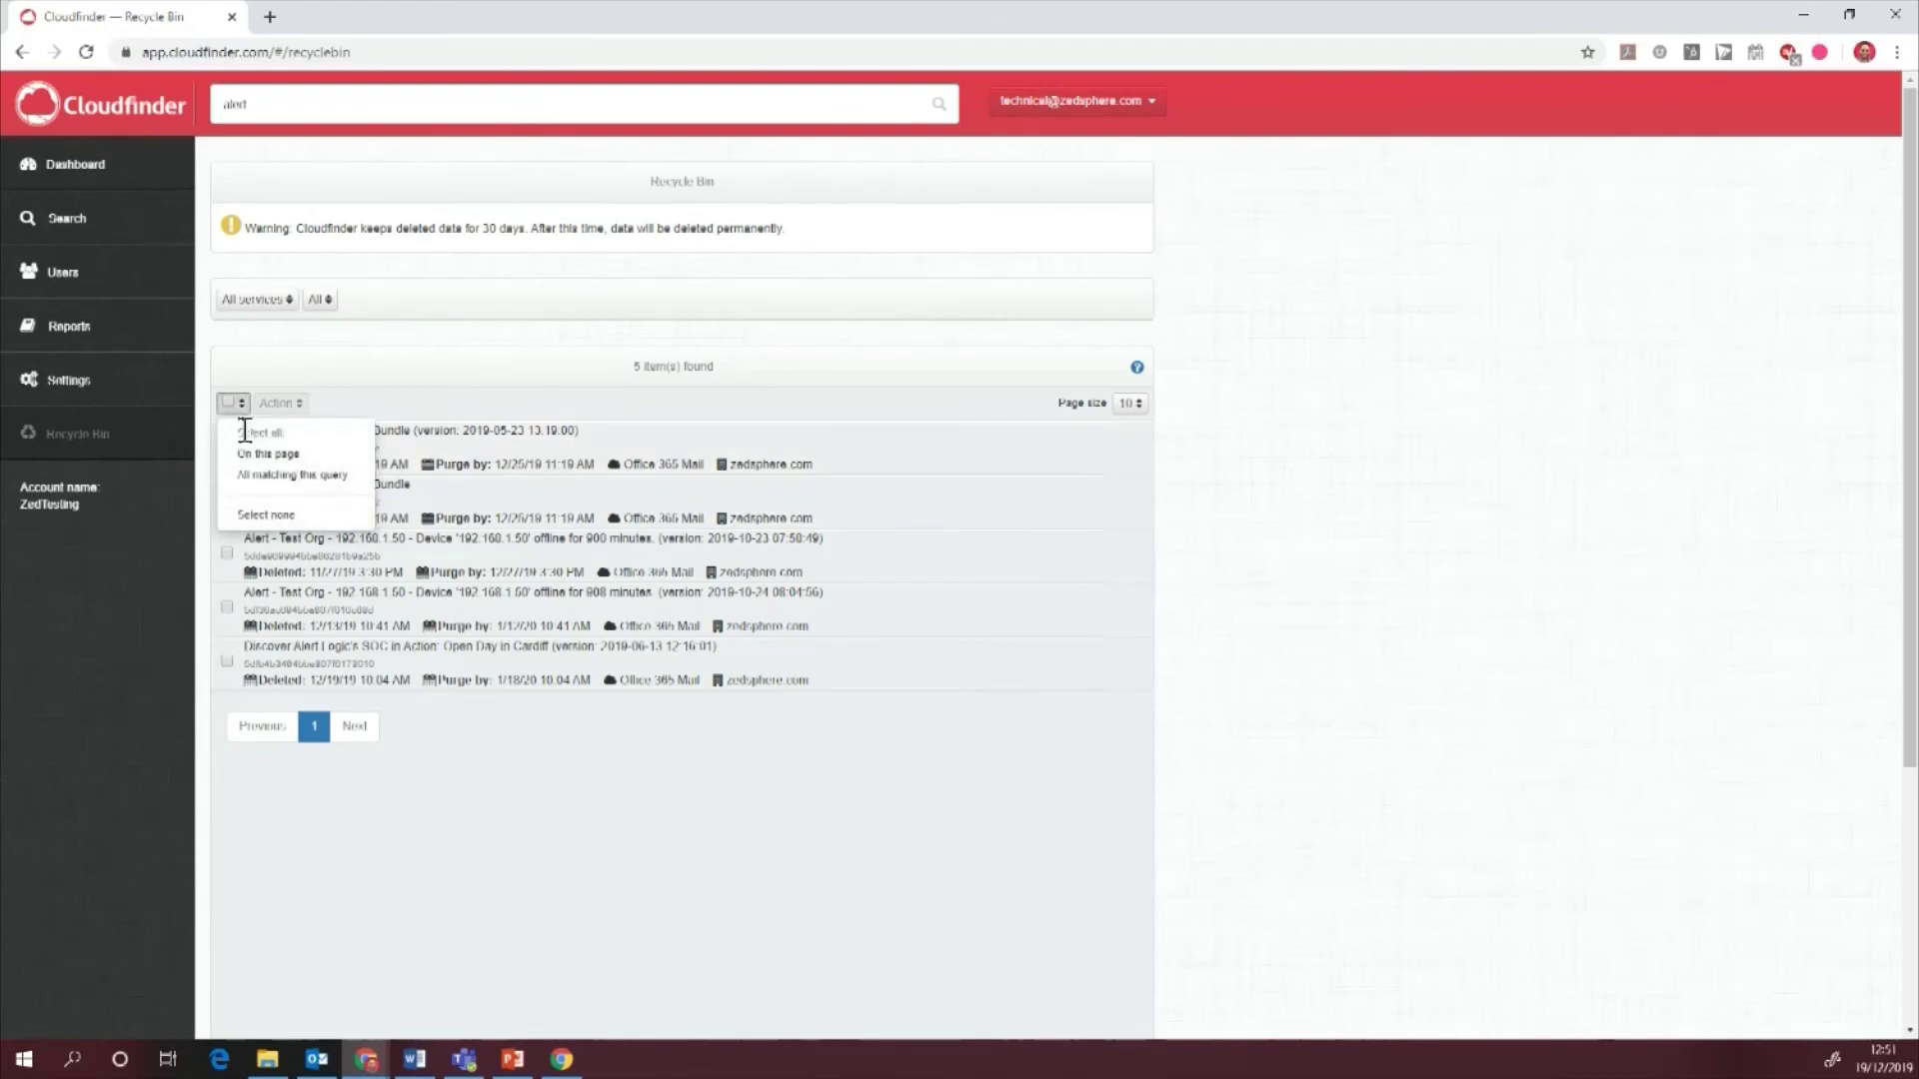
left_click(245, 432)
left_click(278, 404)
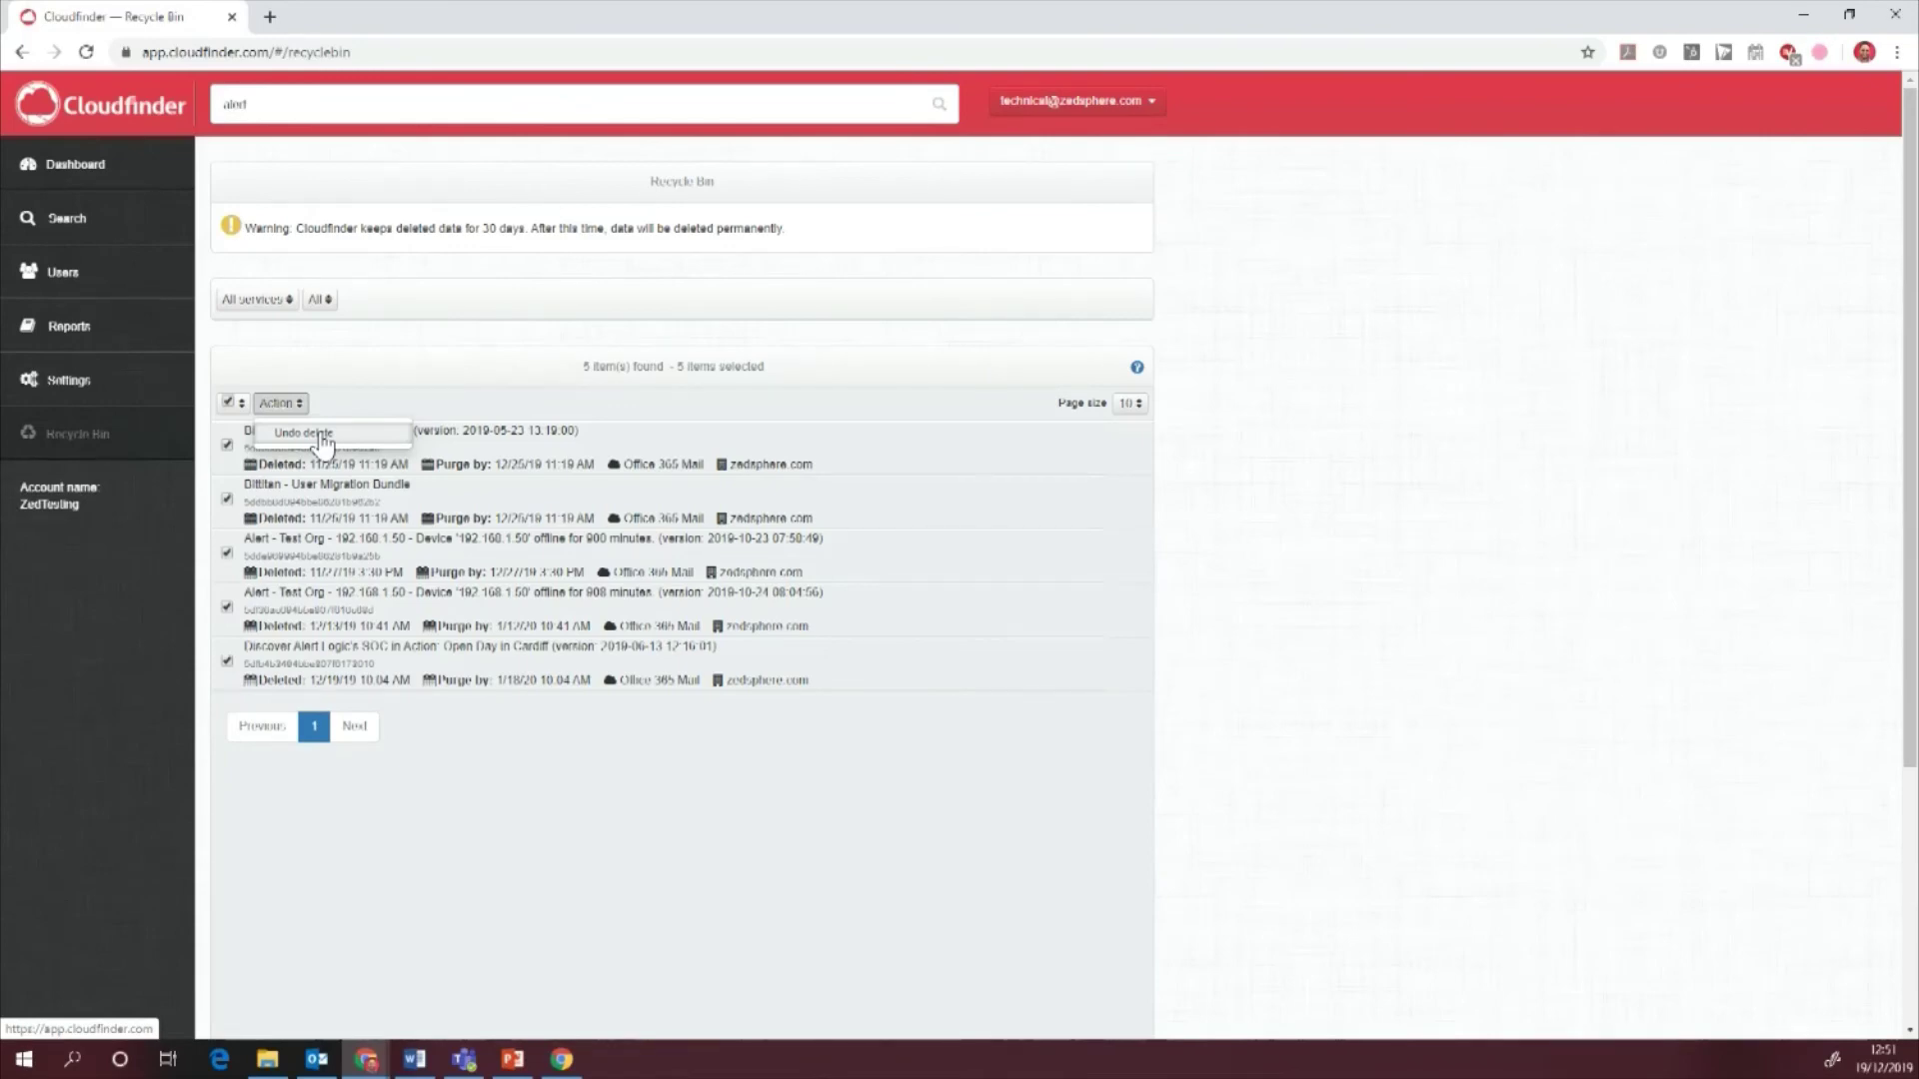
Dismiss the Action dropdown in the Recycle Bin.
left_click(450, 360)
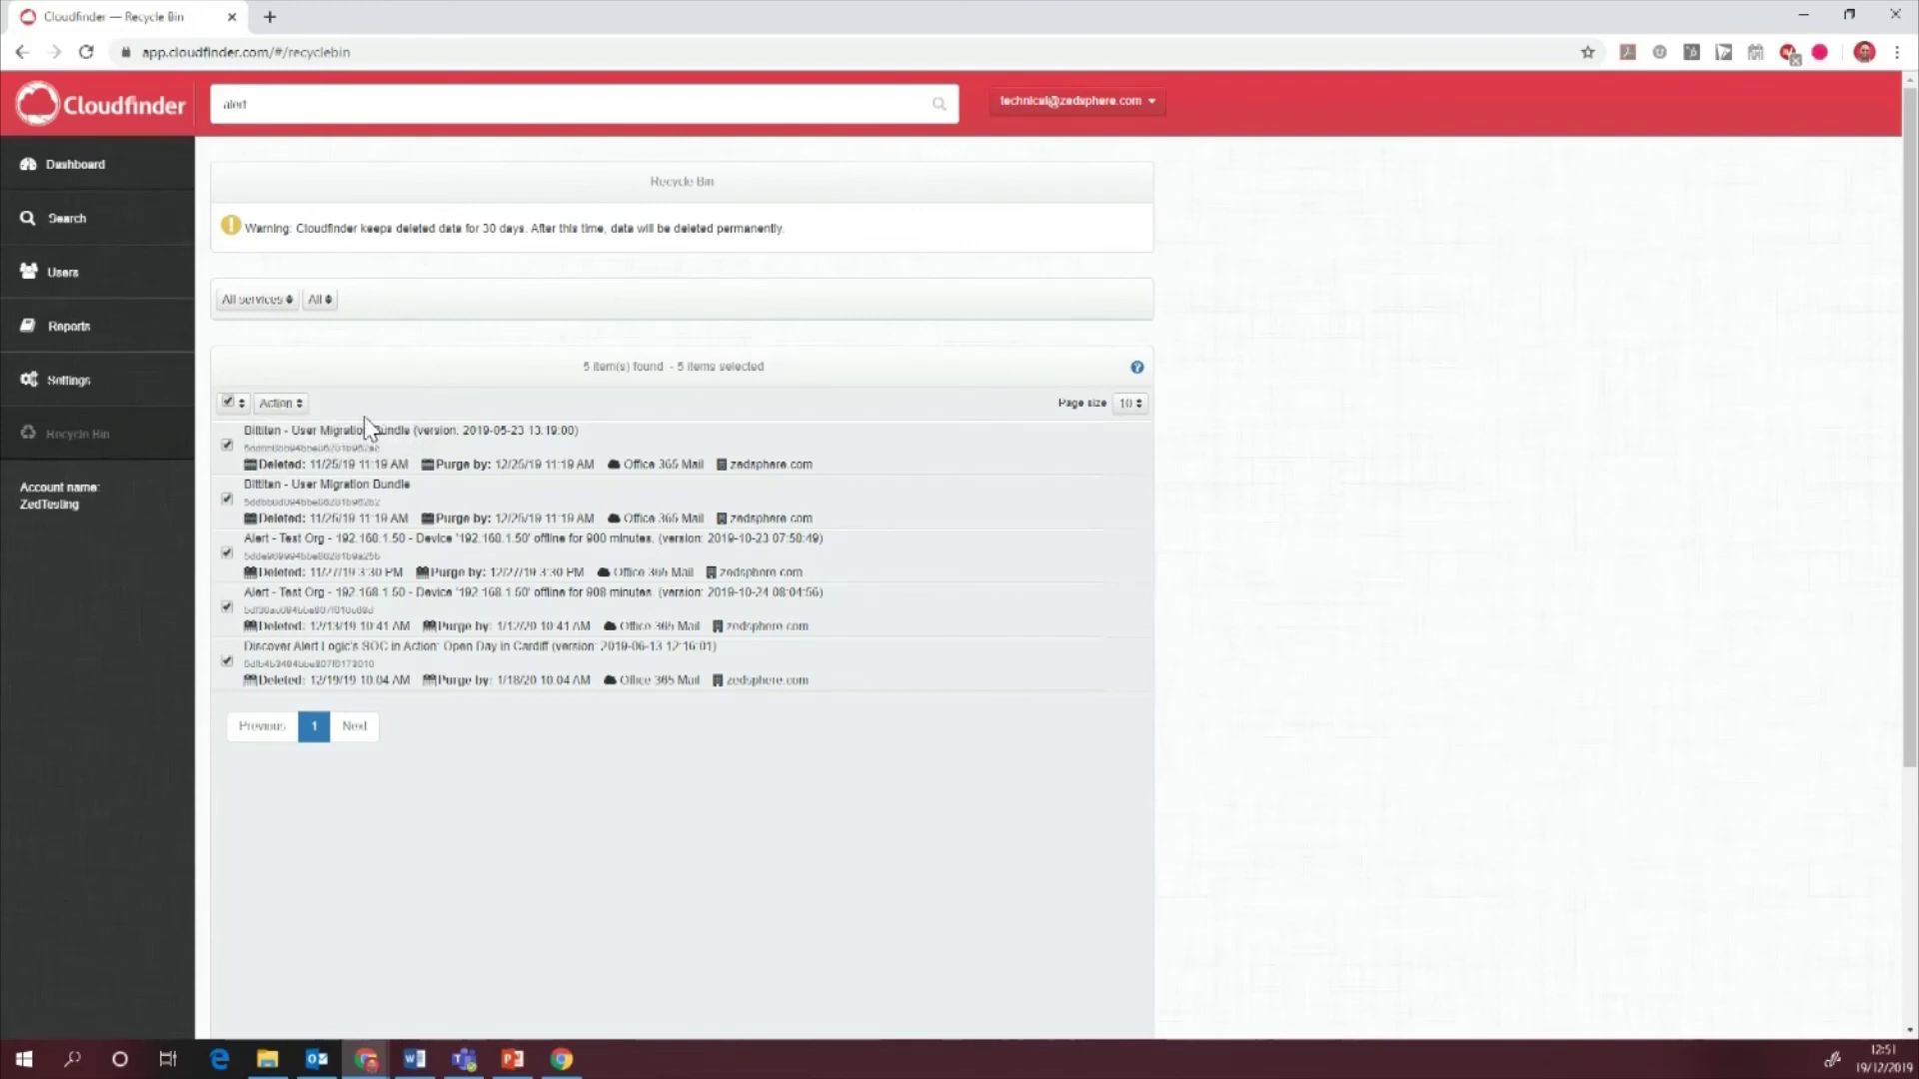